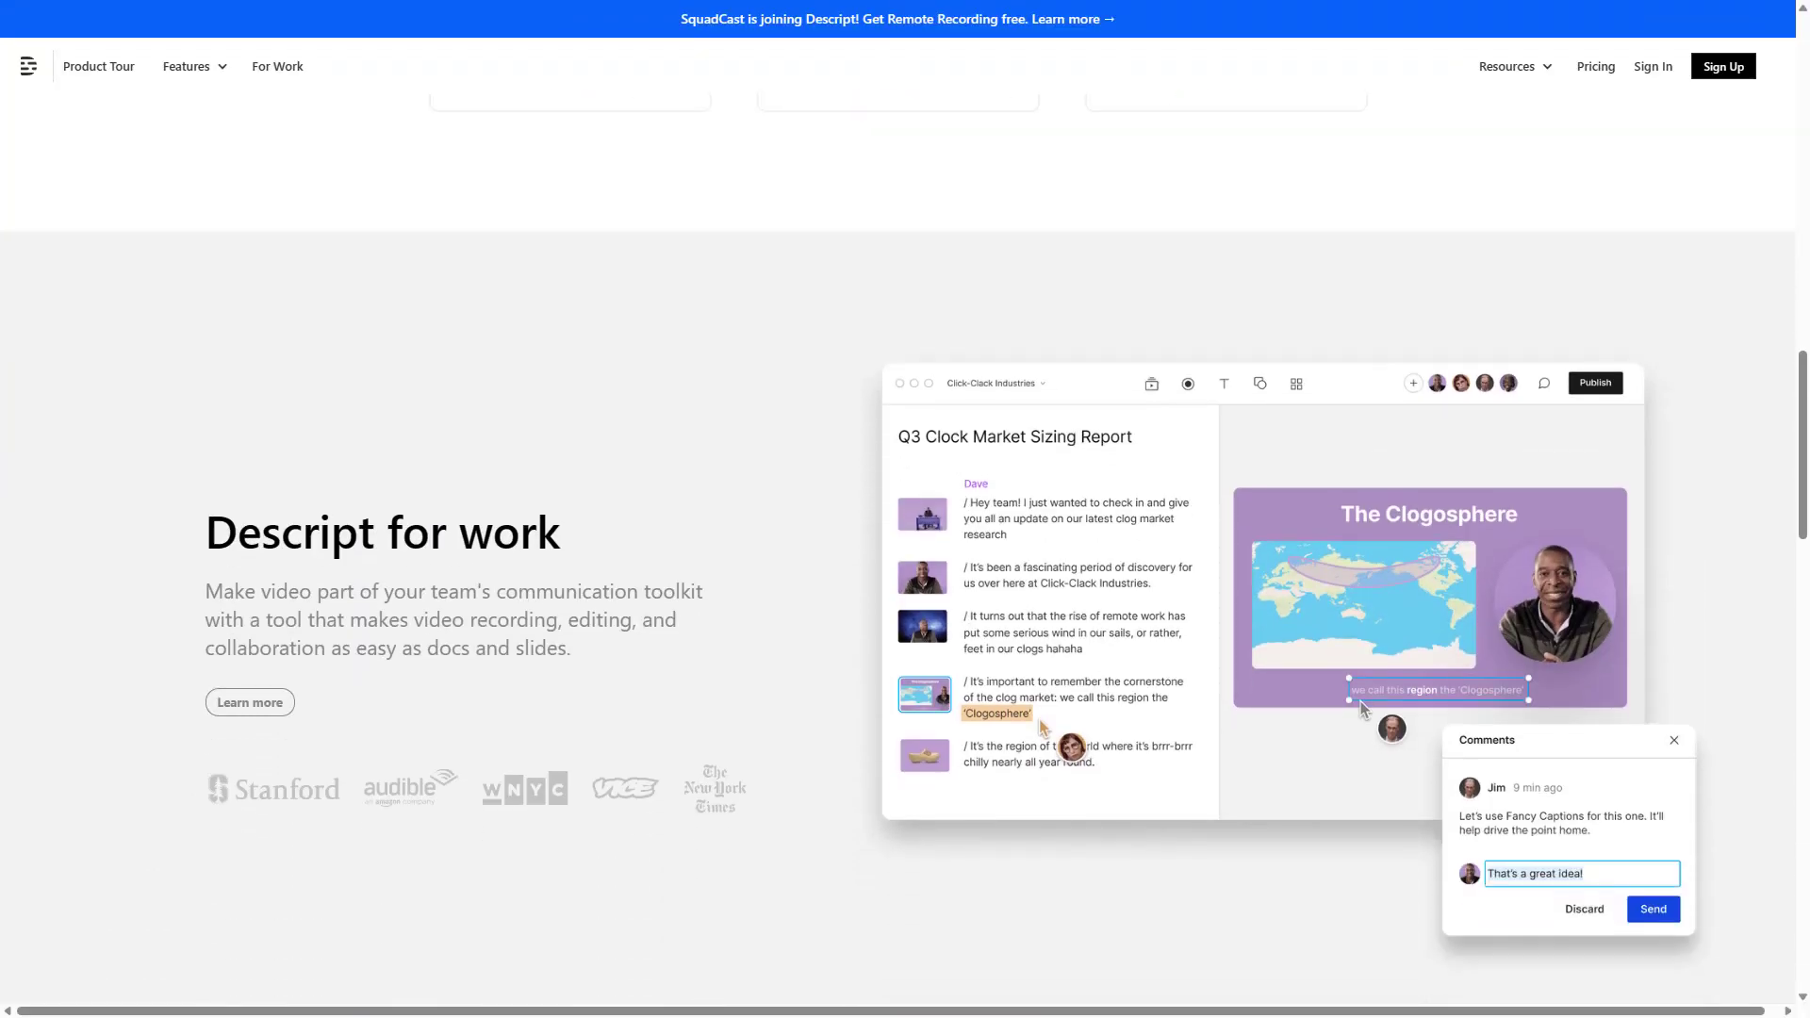
scroll(905, 509, down, 12)
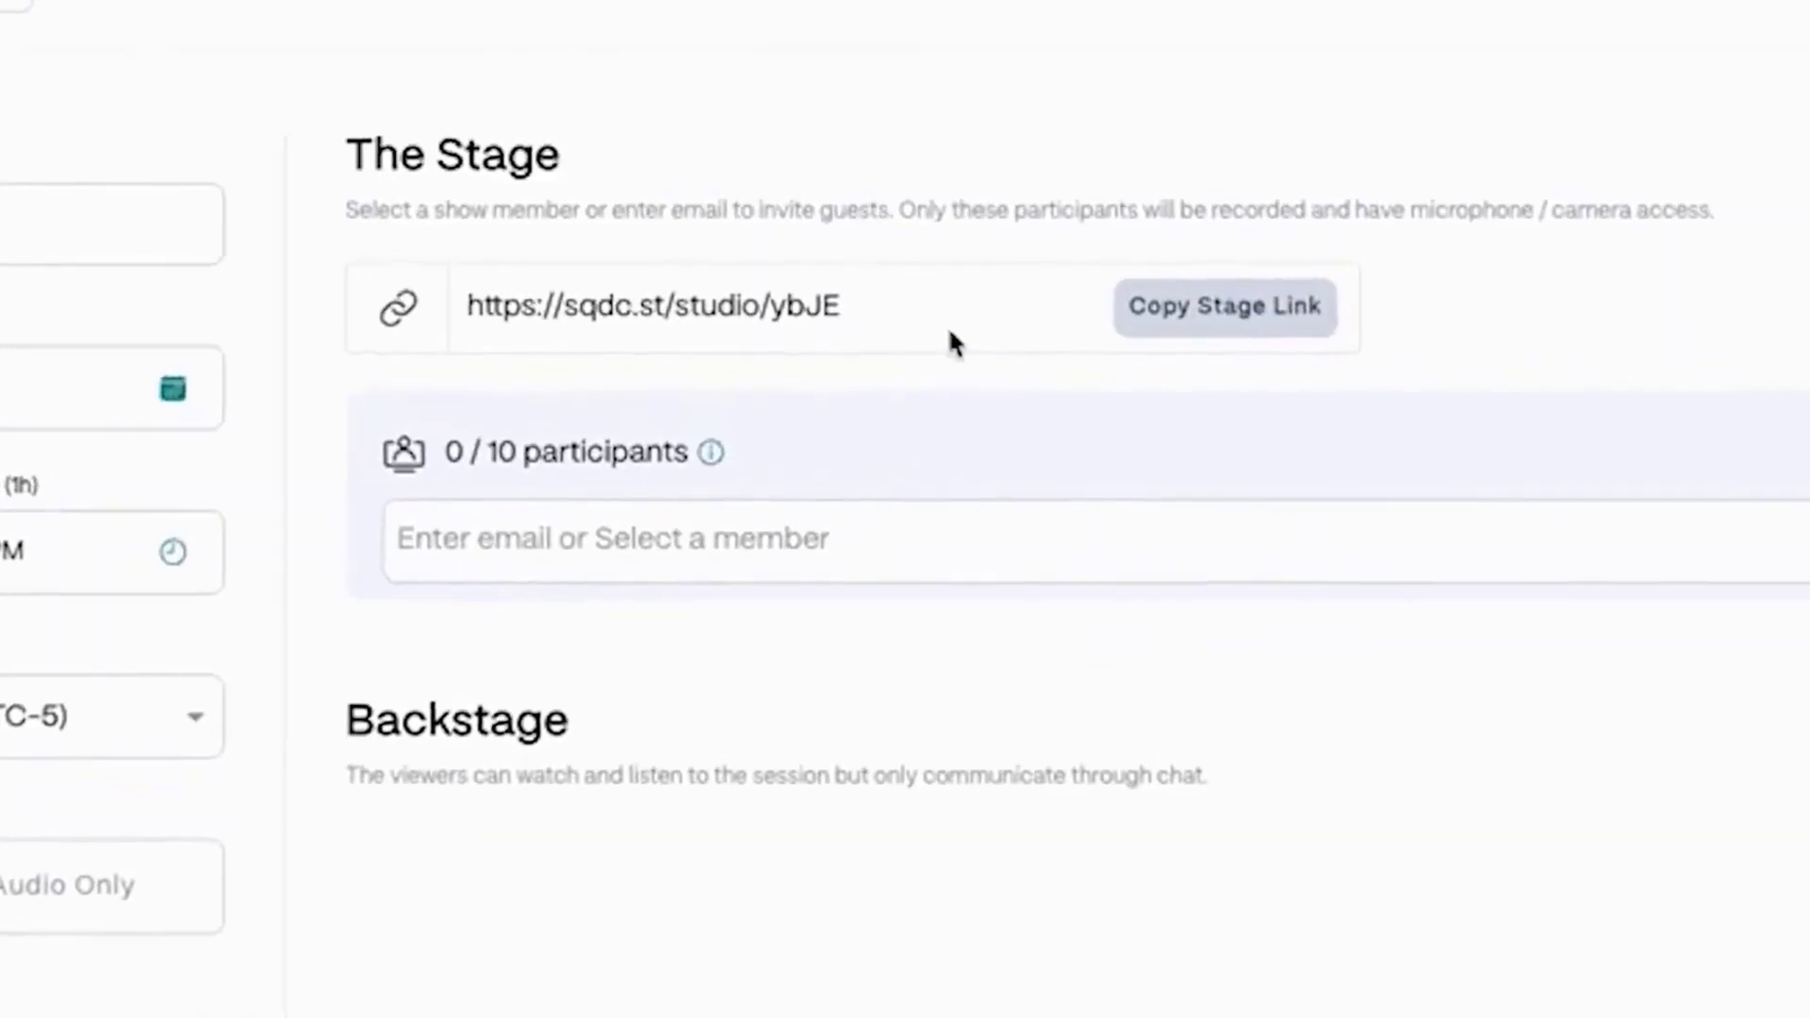
Step: Copy the SquadCast stage link, join the session, and open its recording in Descript
click(952, 332)
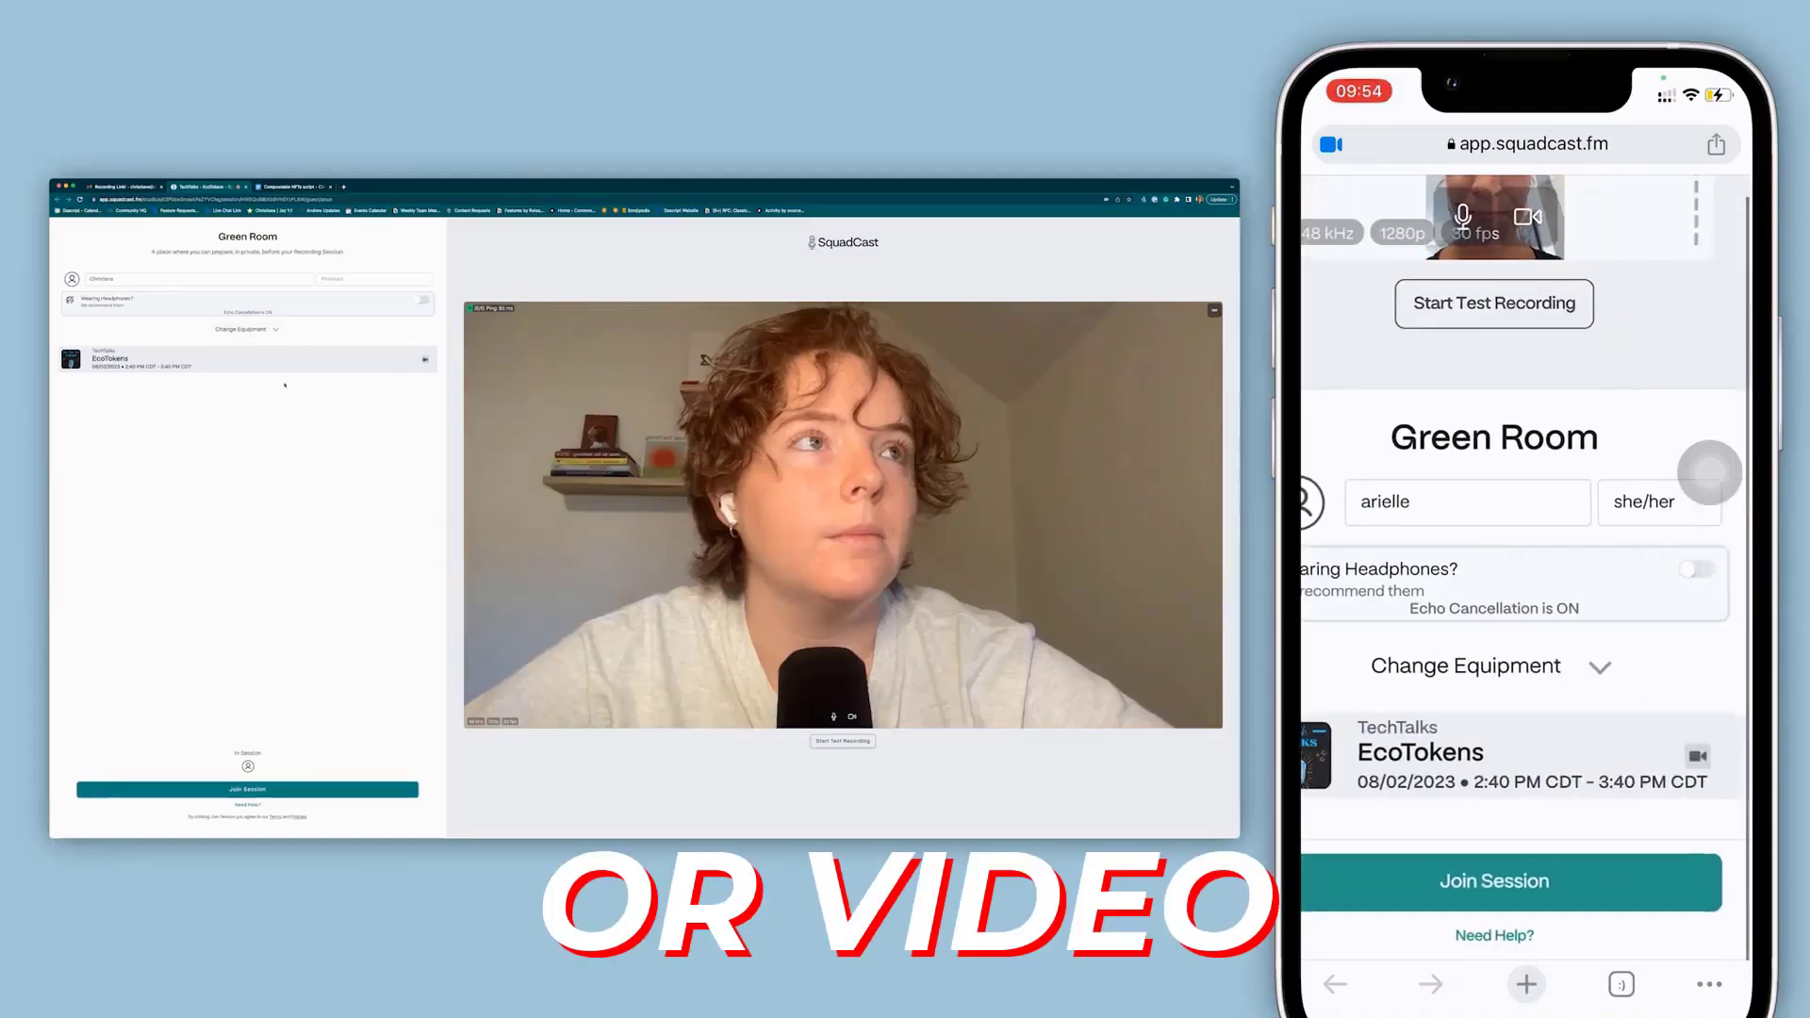
click(248, 790)
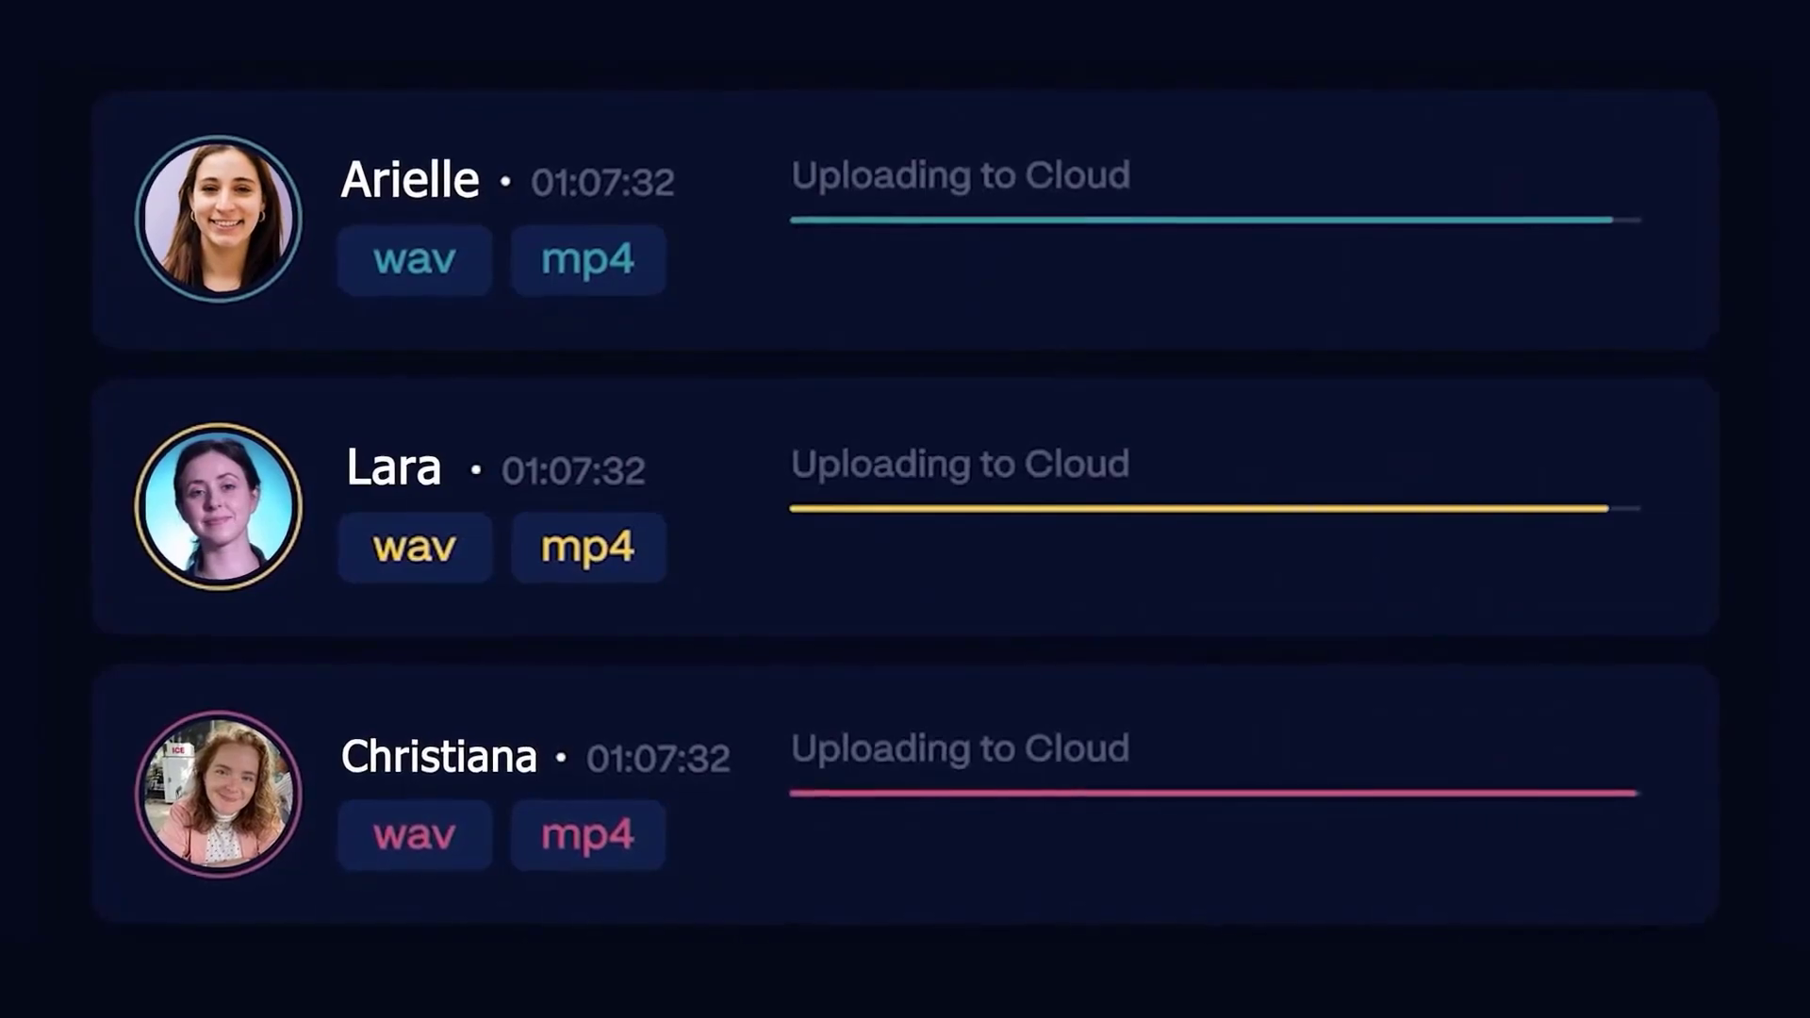
click(1456, 460)
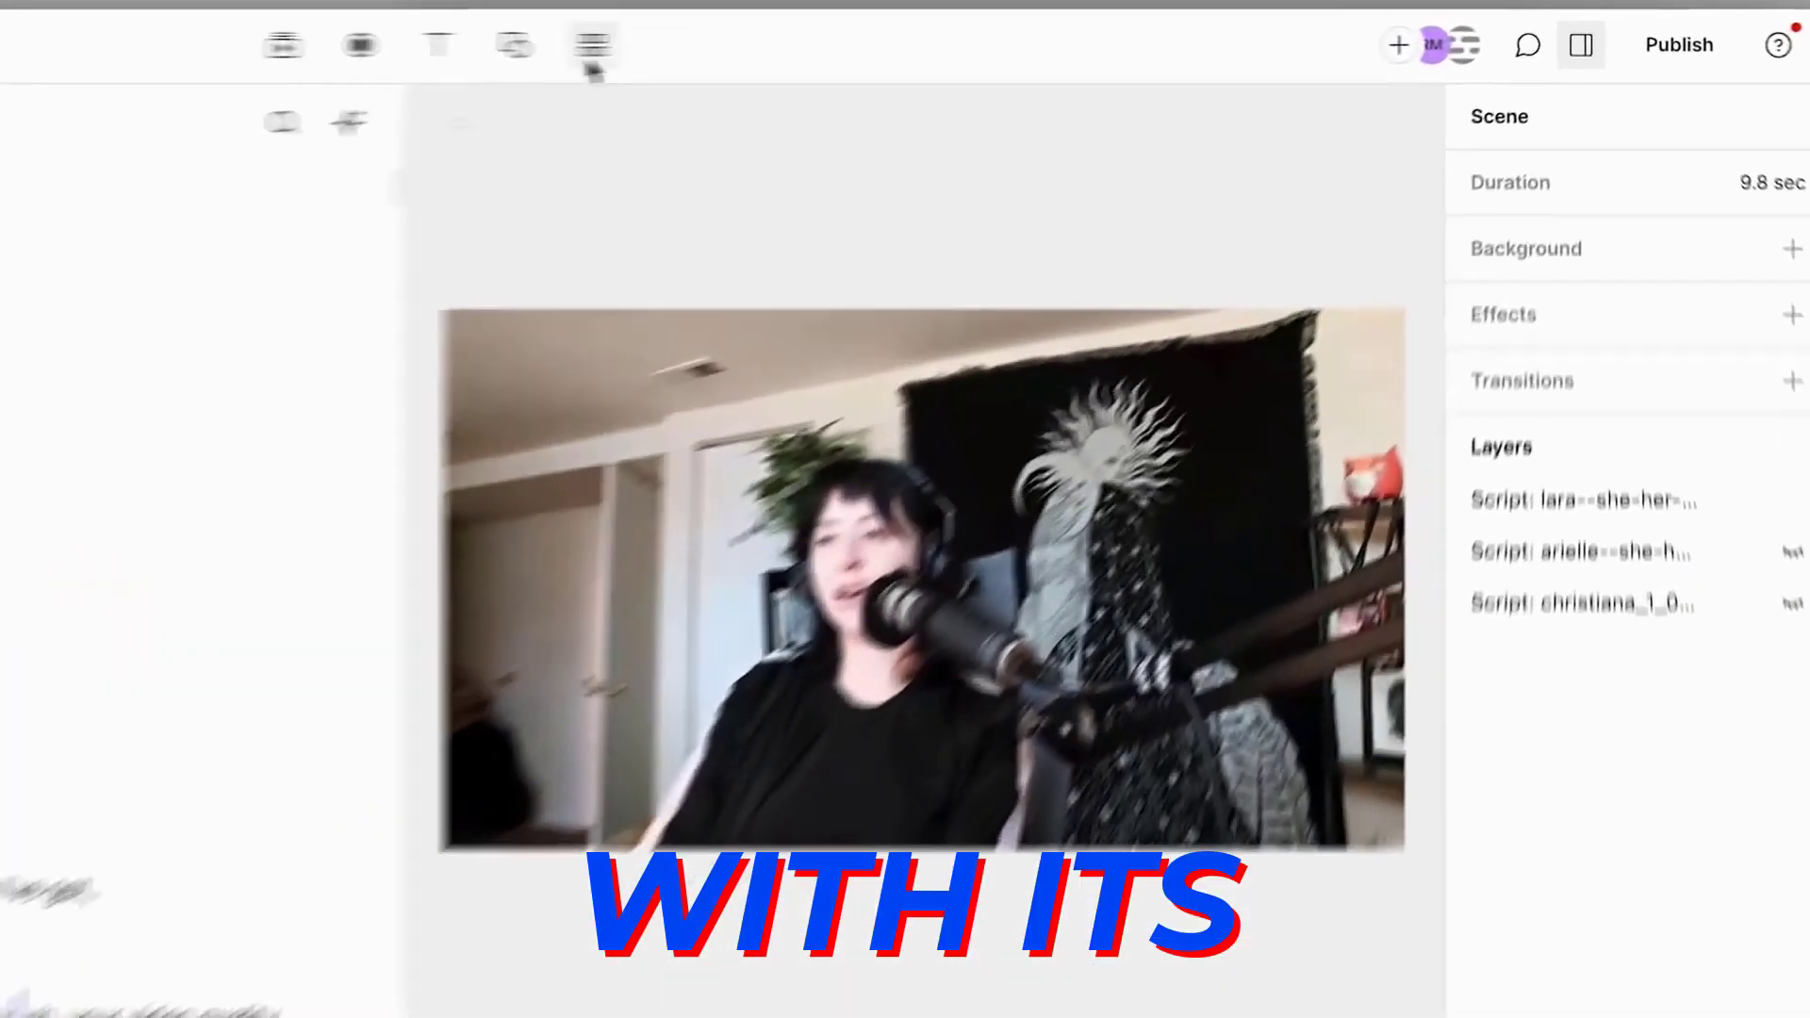
Step: Apply the TechTalks template and turn on Studio Sound
click(591, 47)
click(808, 230)
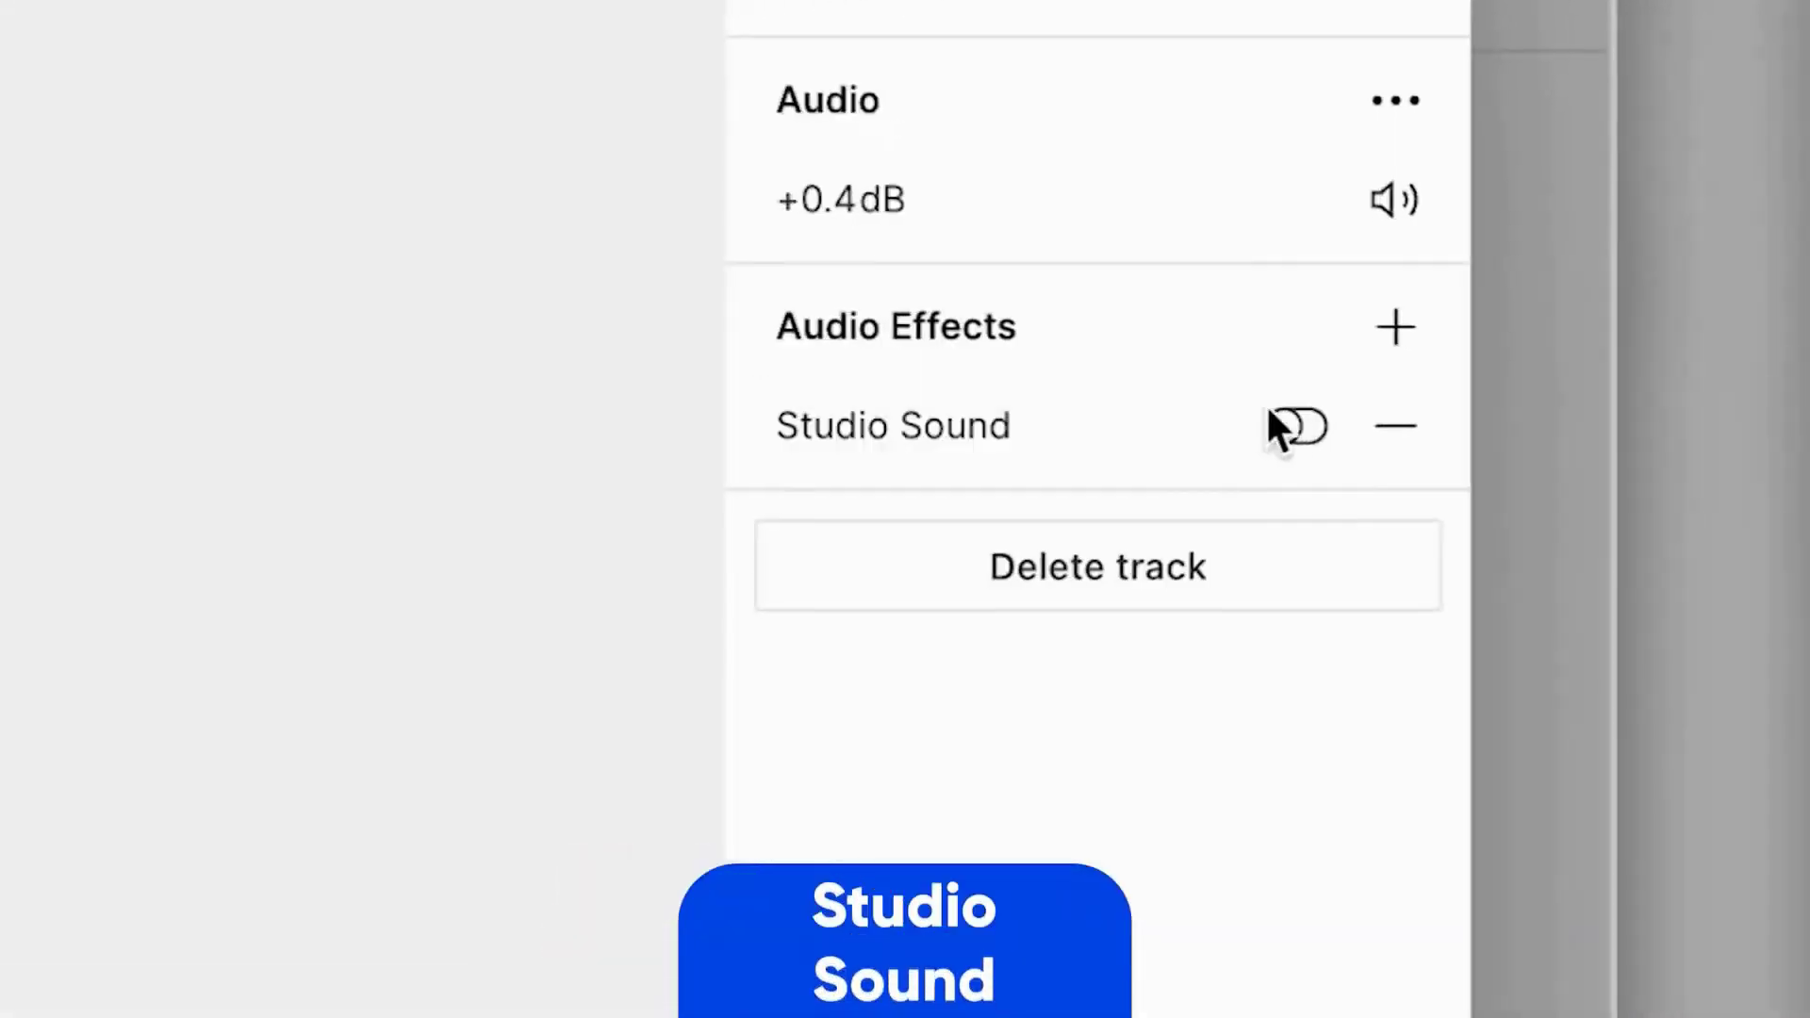
click(1691, 388)
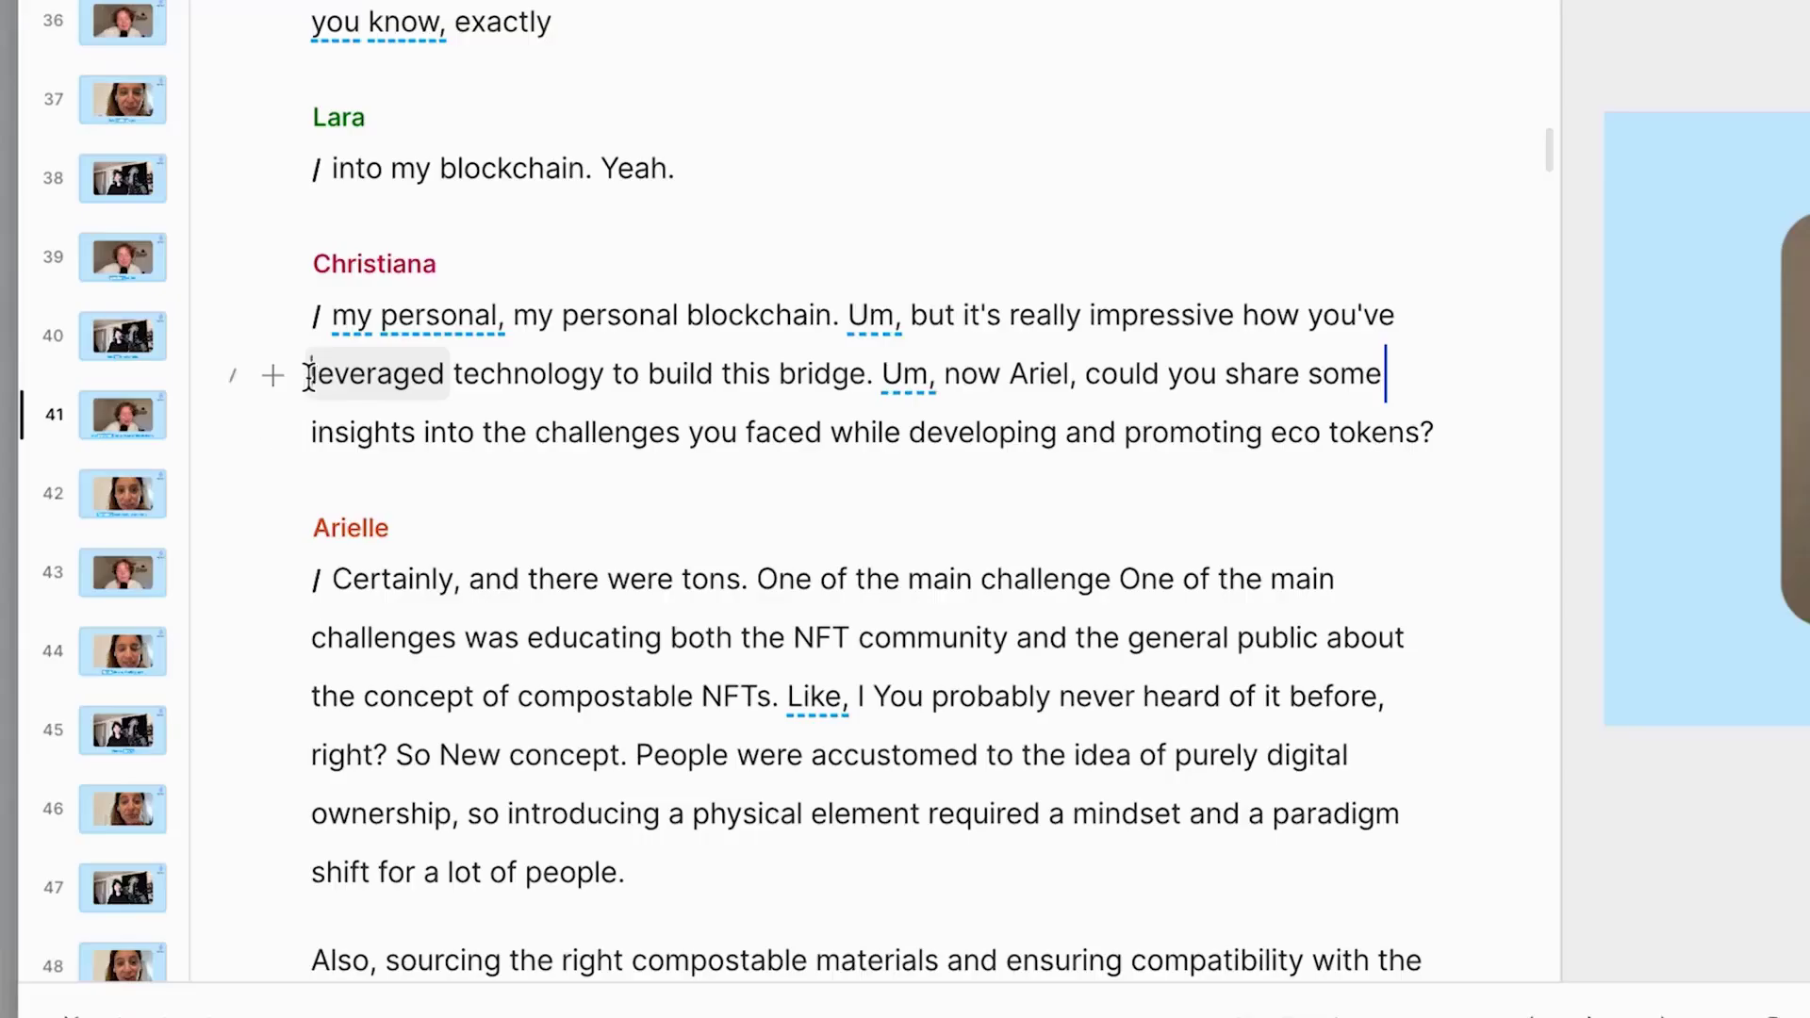
Step: Replace the leveraged-technology phrase with Overdub speech and set publishing to YouTube
drag(311, 375, 818, 382)
click(321, 299)
click(376, 452)
text(U)
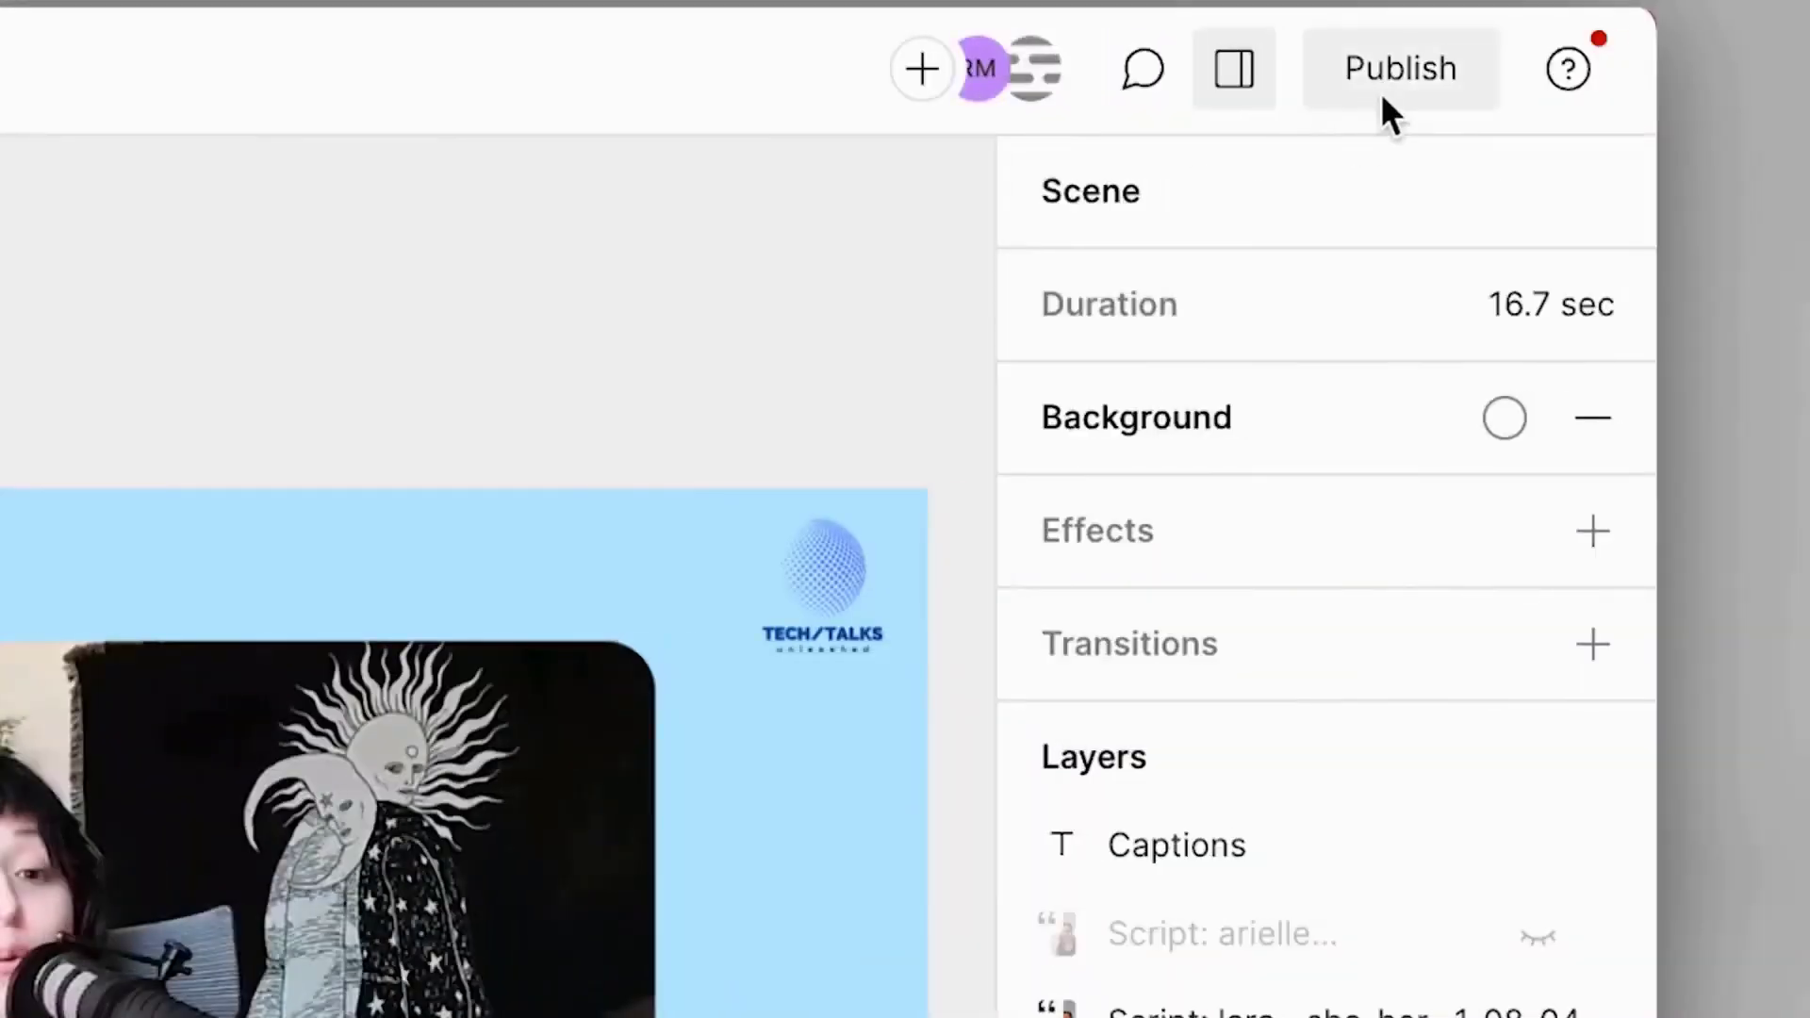
click(1380, 92)
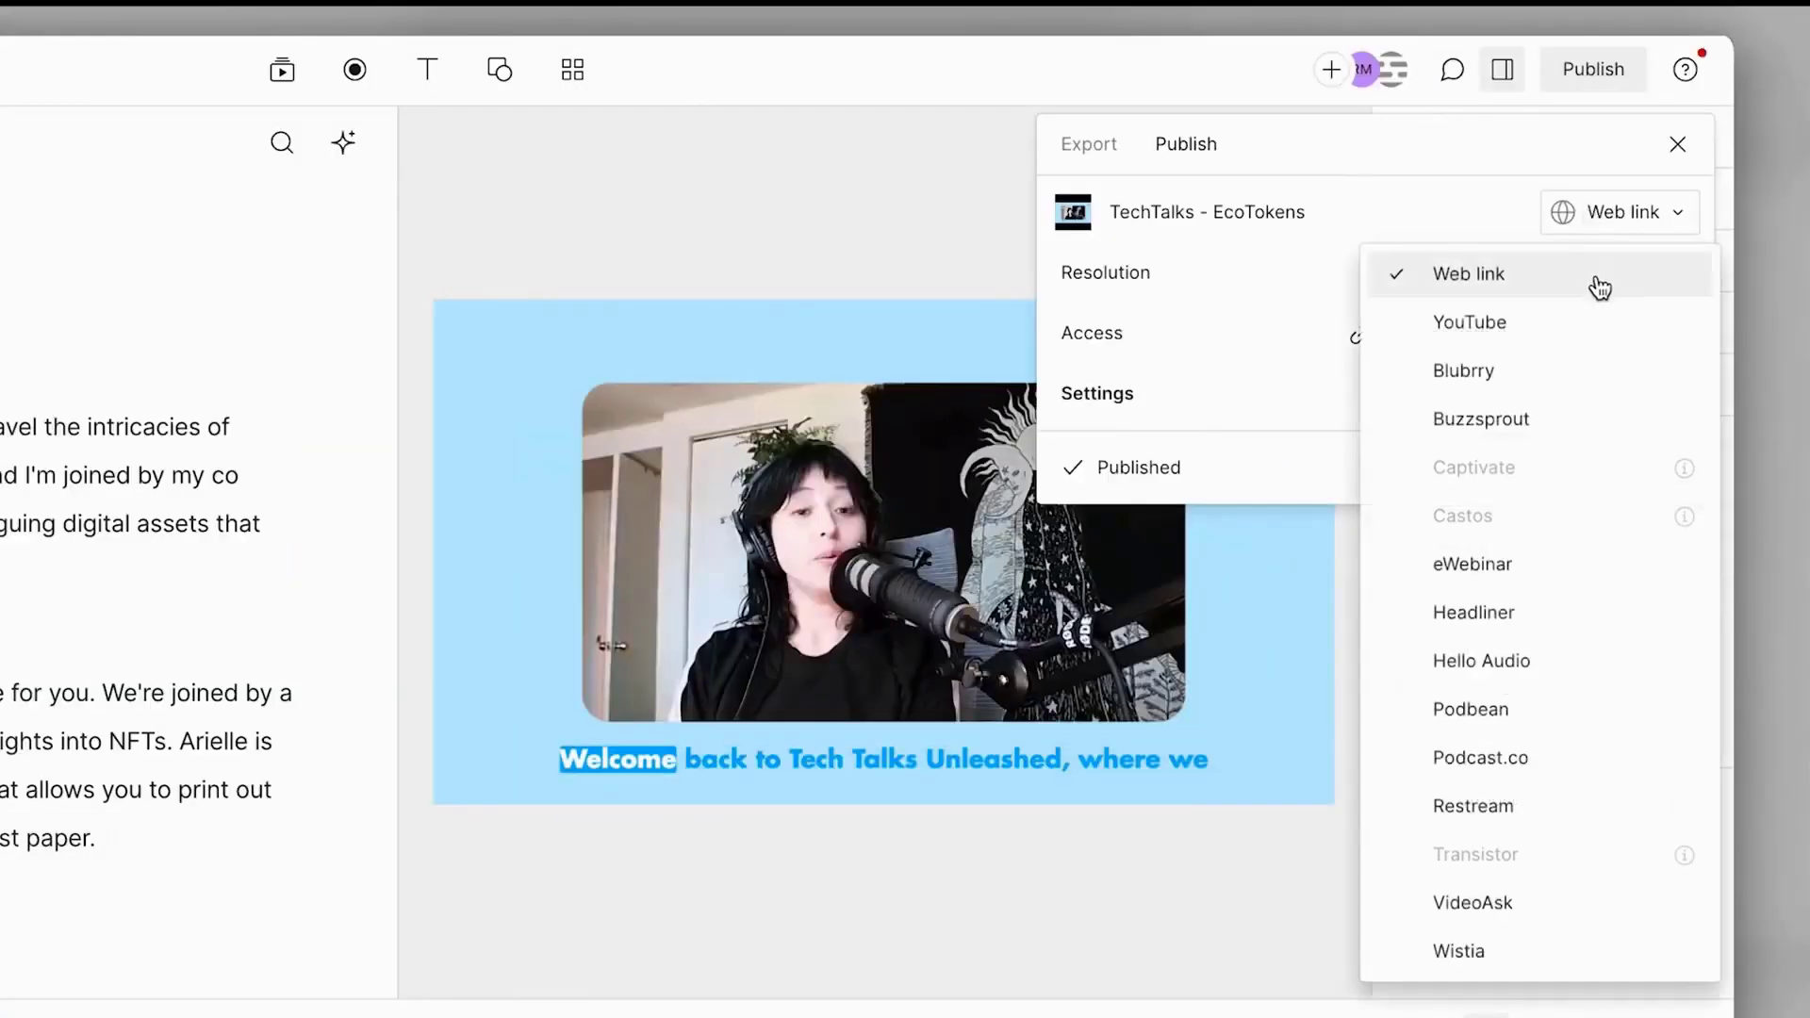
click(1593, 317)
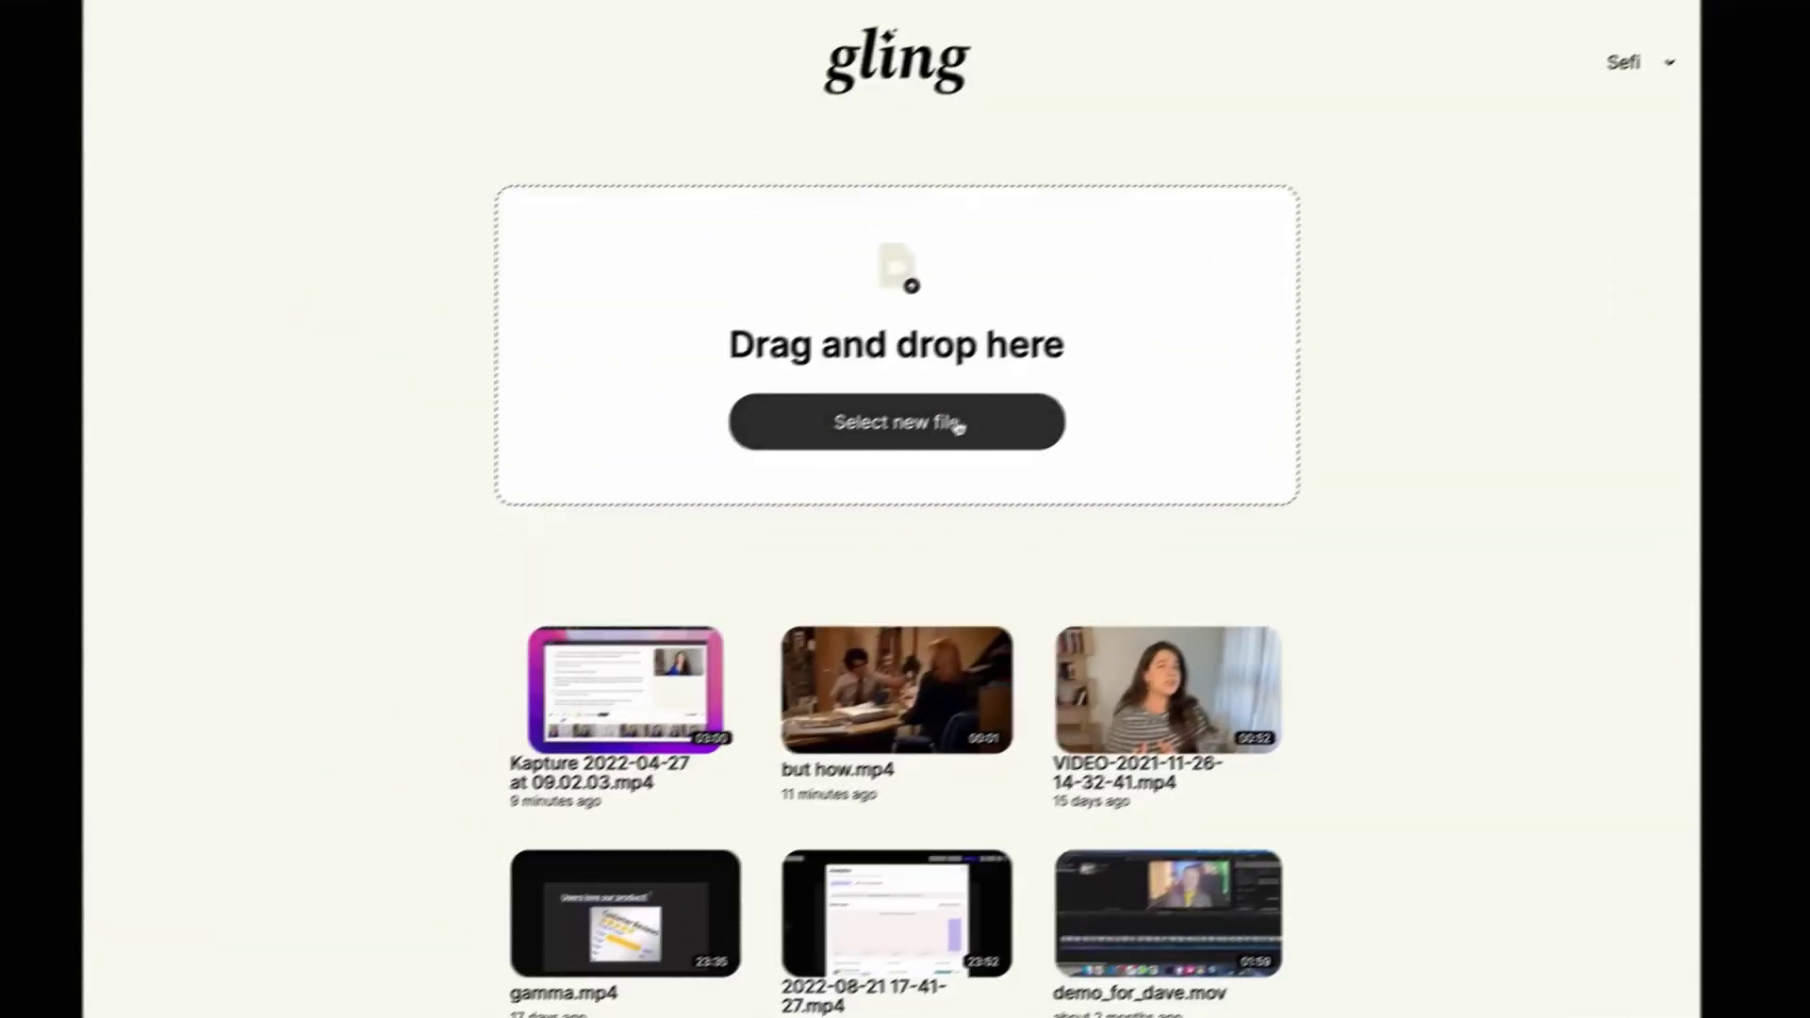
Step: Load raw_footage.mov into Gling, preview its automatic cuts, and bring up the export formats
click(953, 421)
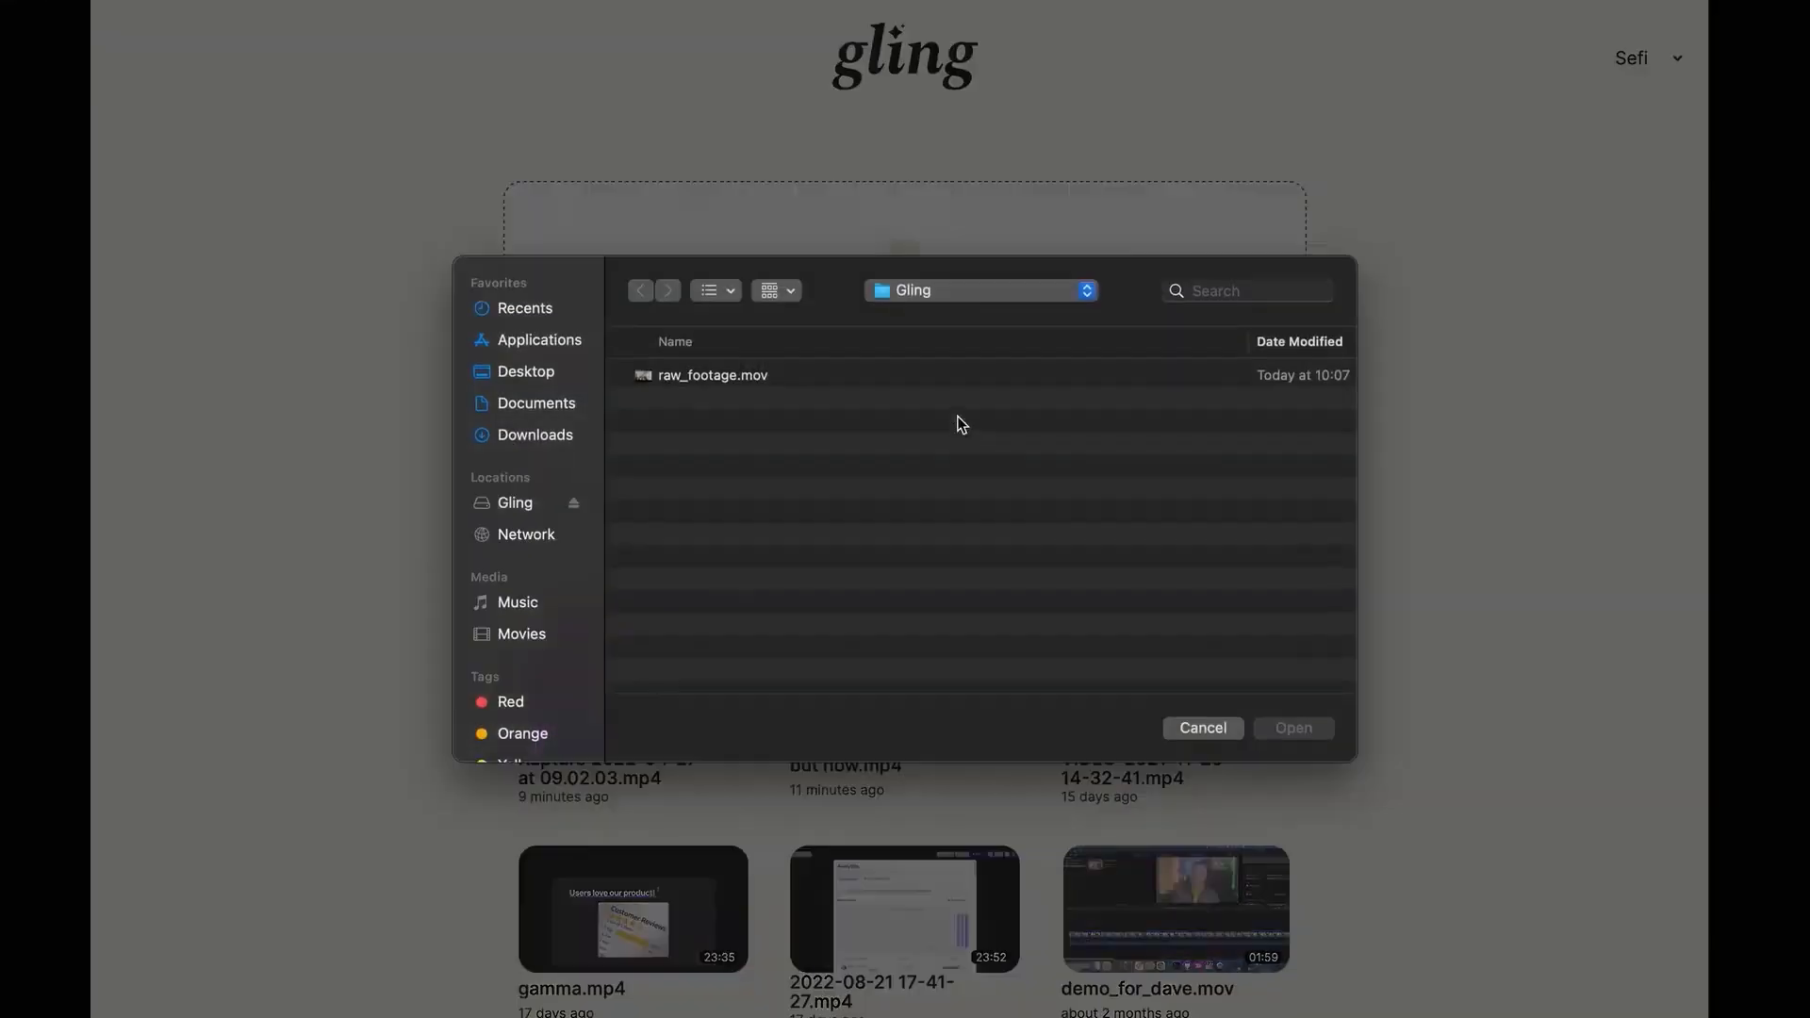
double_click(863, 374)
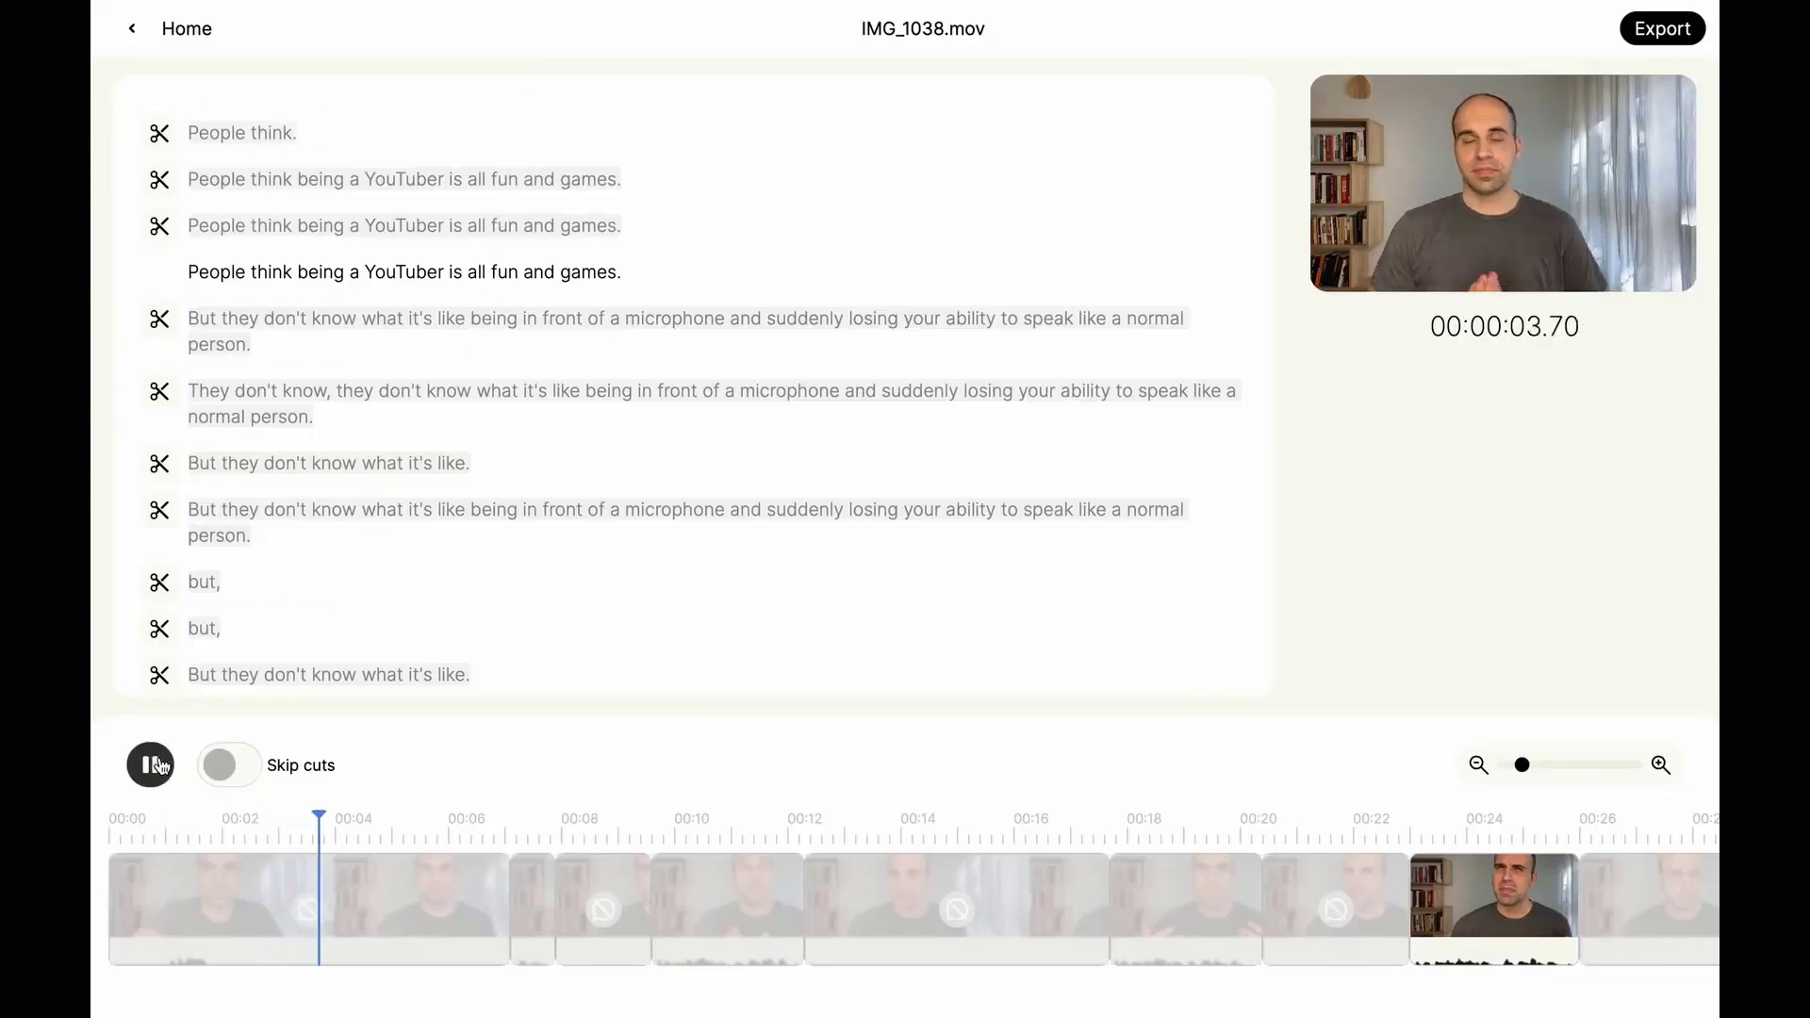
click(153, 766)
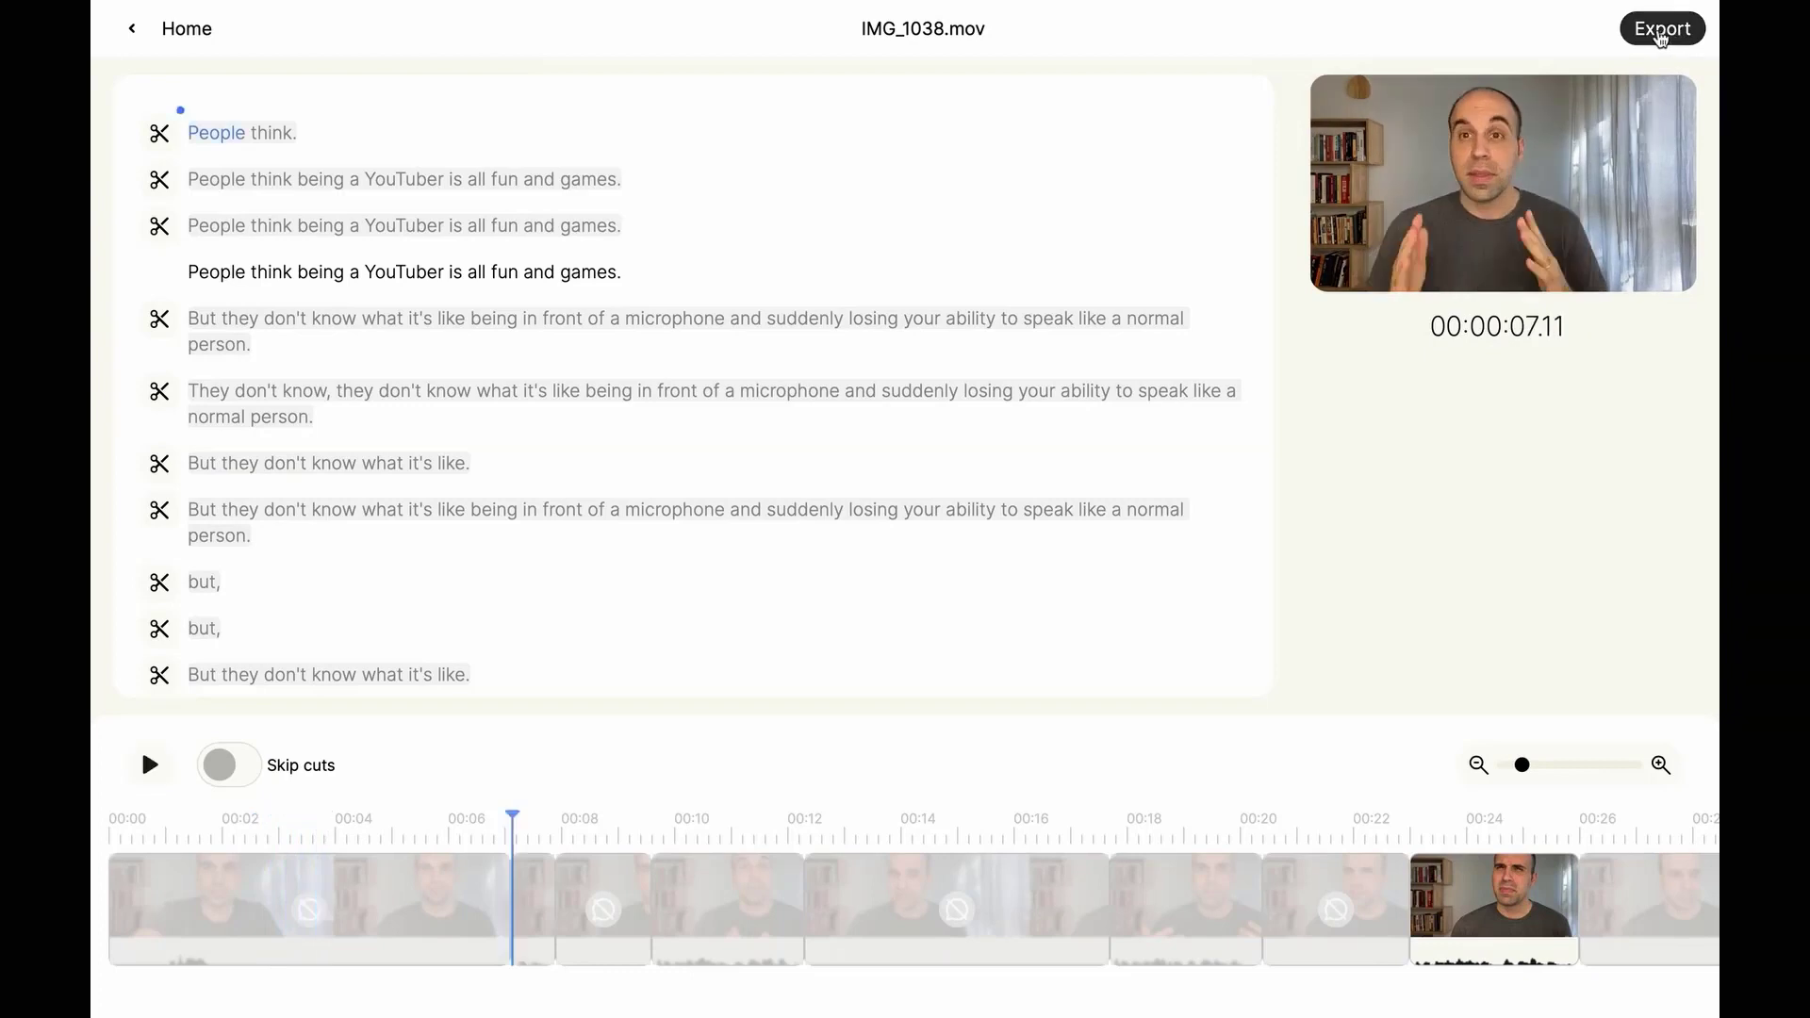
click(1662, 36)
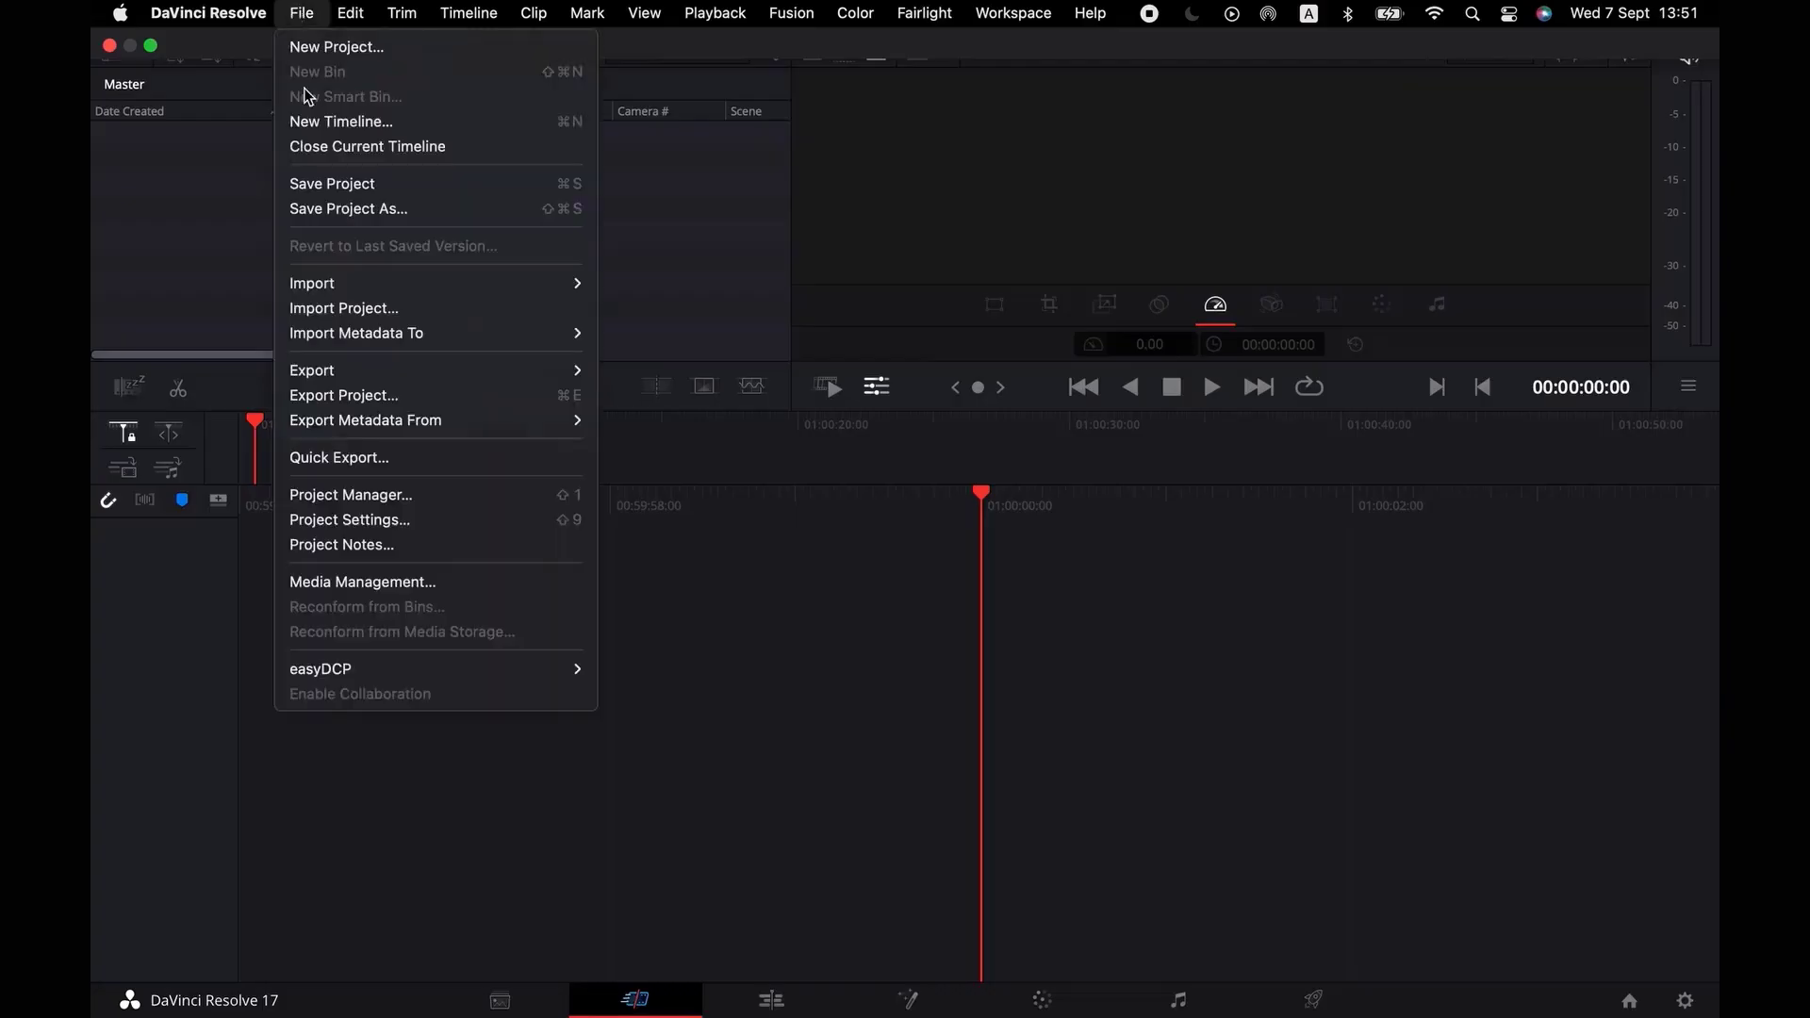
Step: Import the Gling timeline into DaVinci Resolve, play it, and open the first subtitle caption's settings
mouse_move(327, 285)
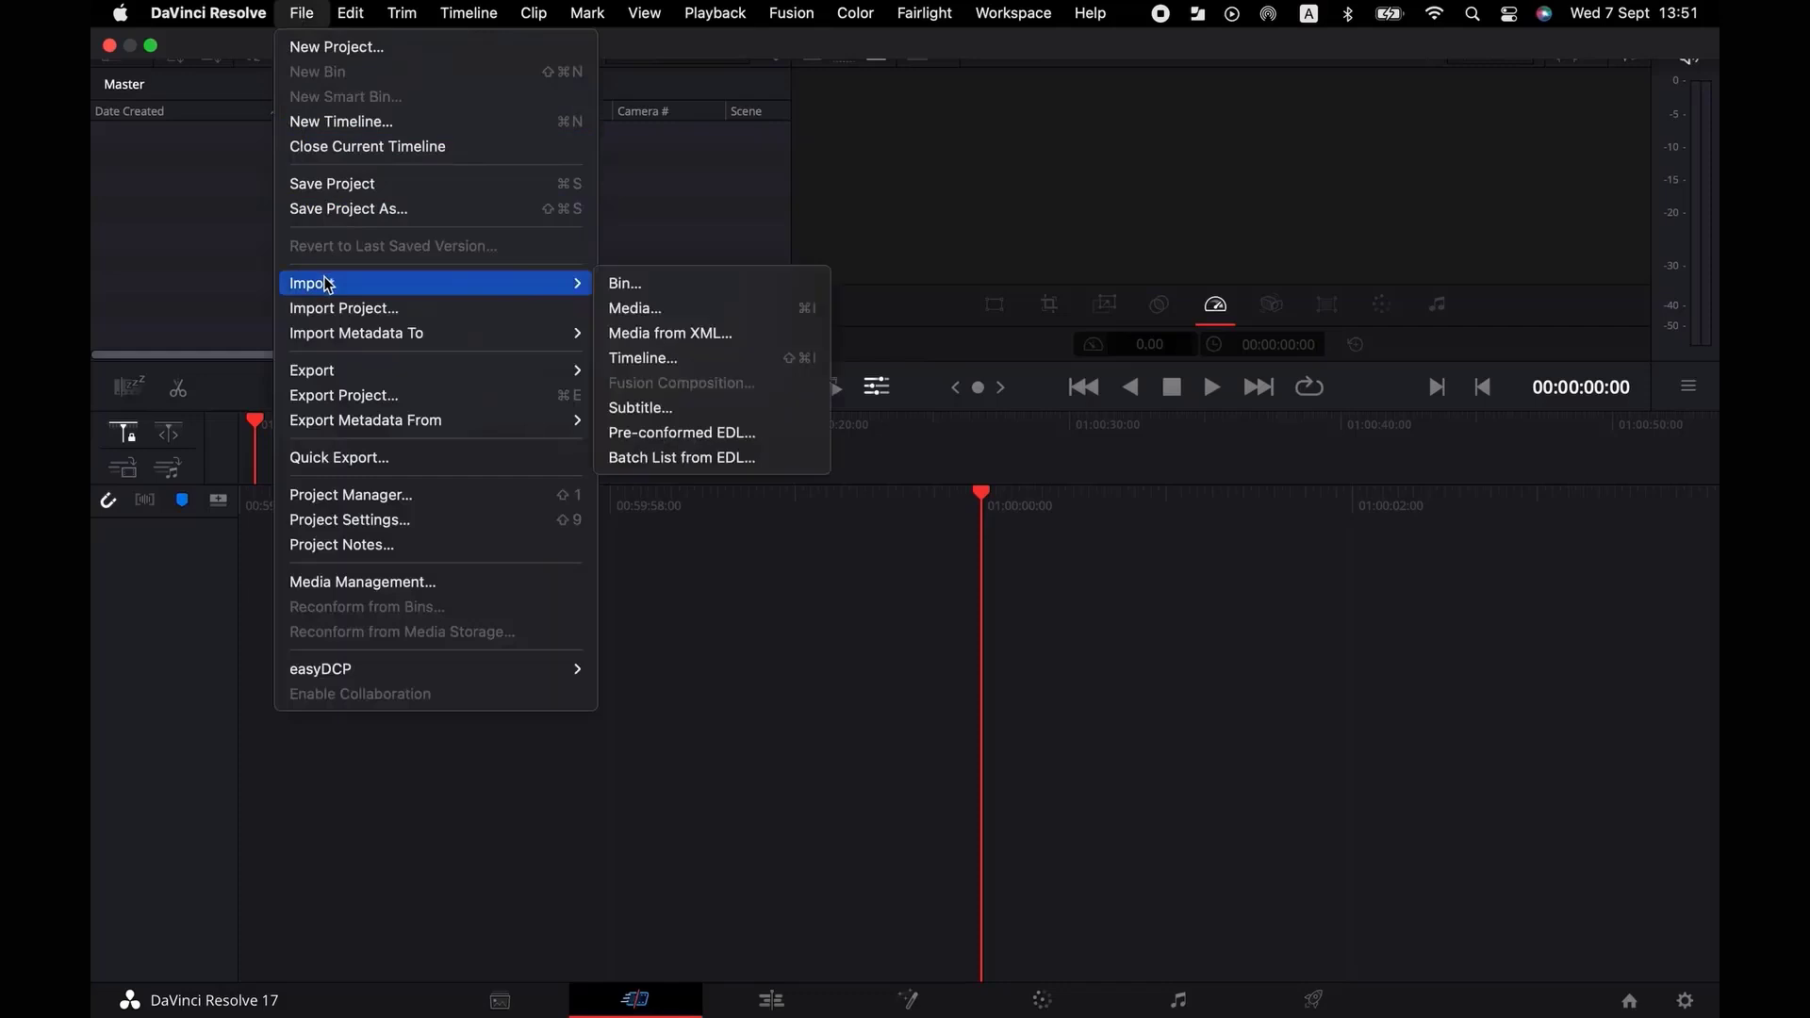
click(643, 358)
double_click(682, 249)
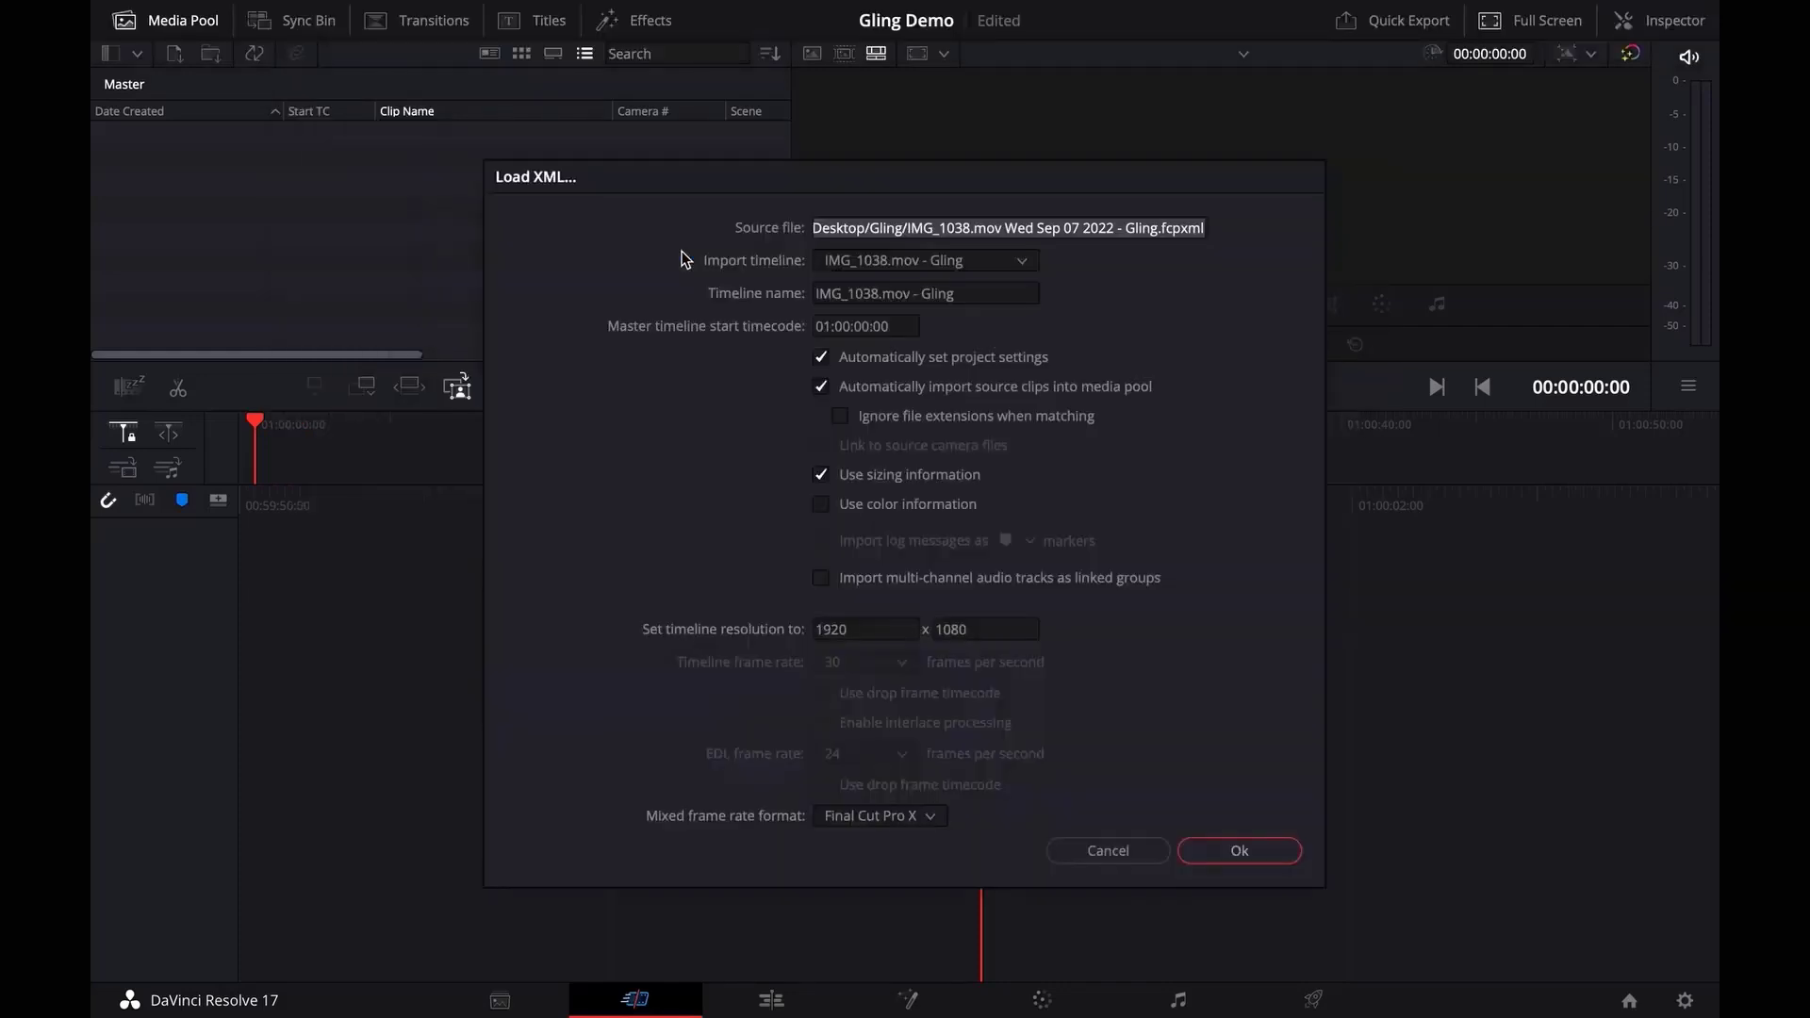
key(Return)
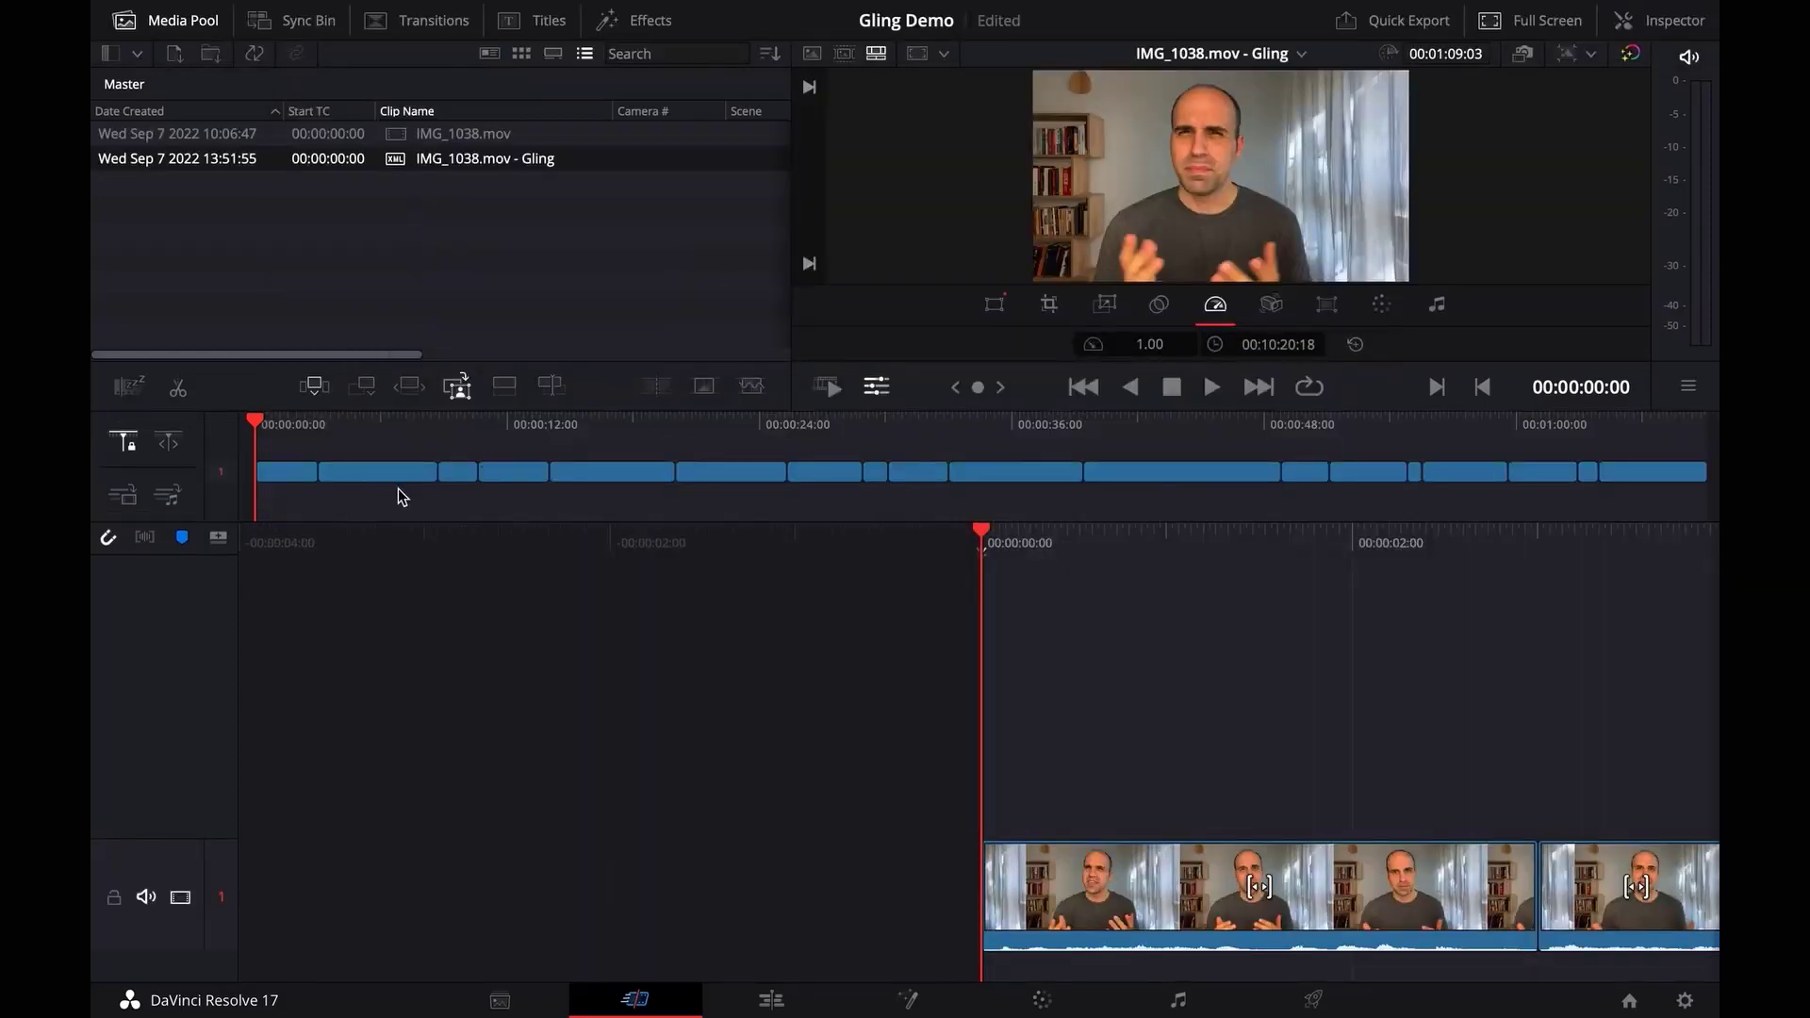
key(space)
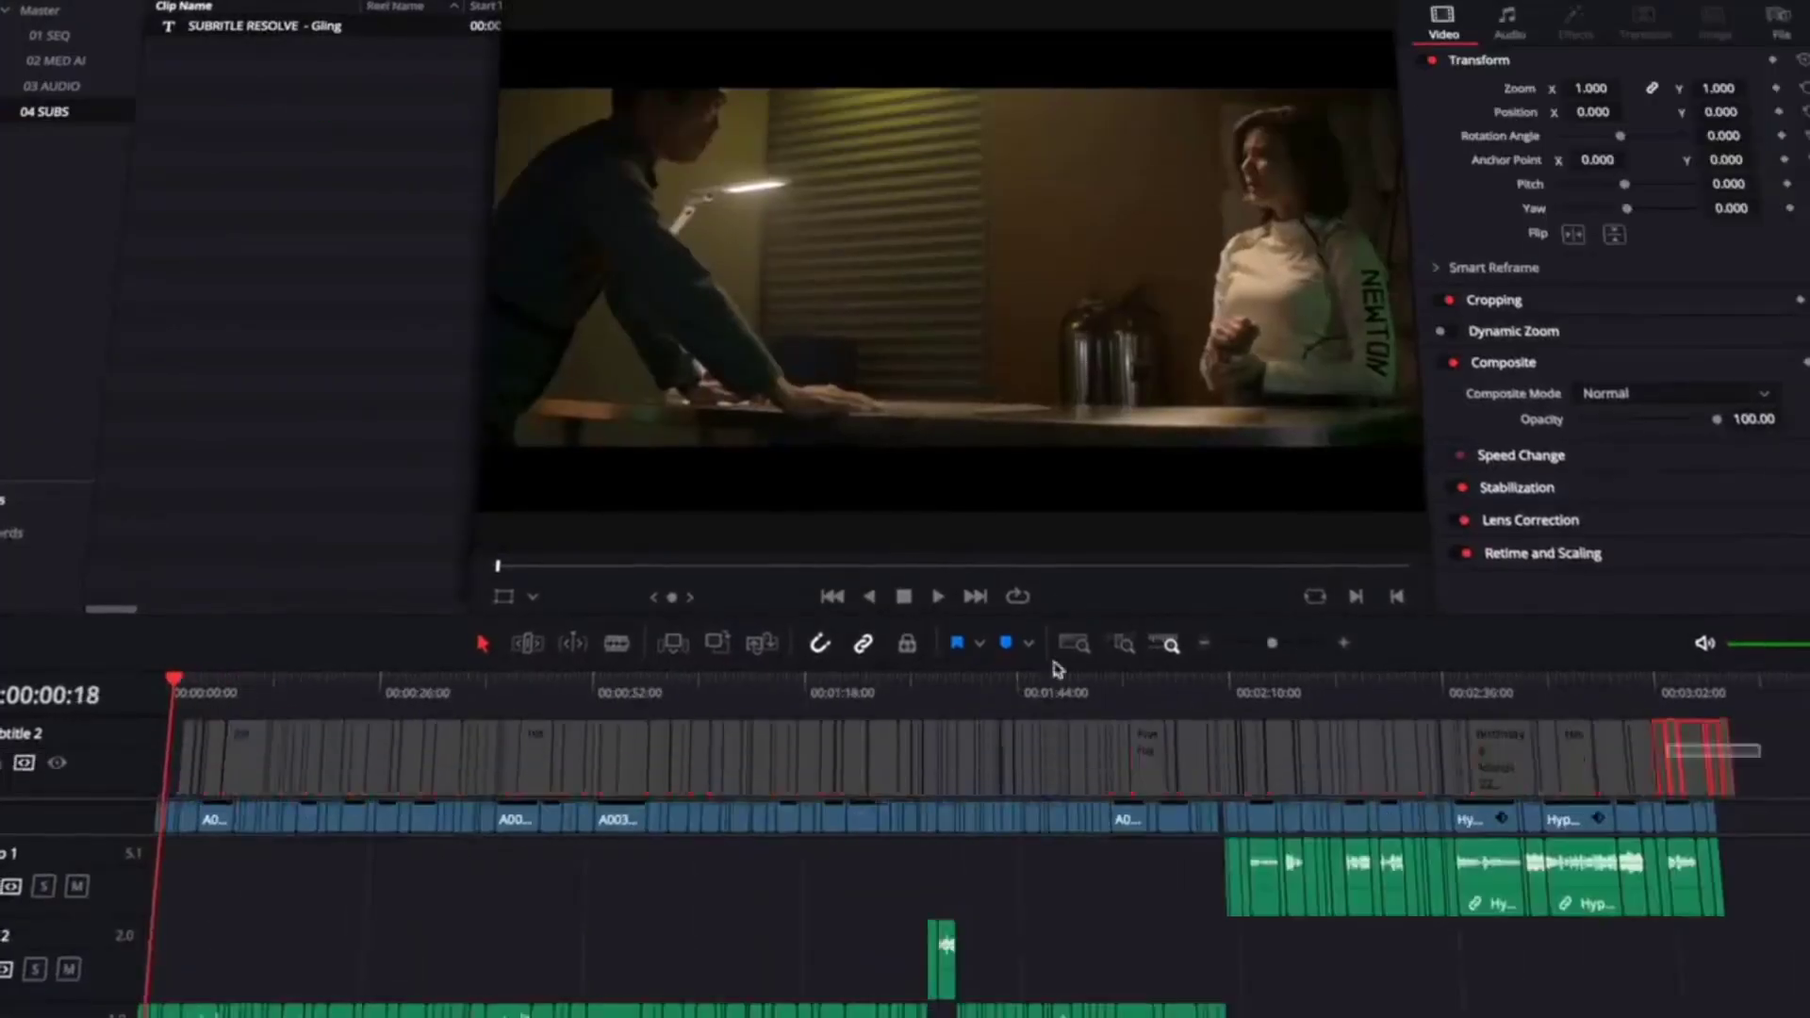
click(316, 771)
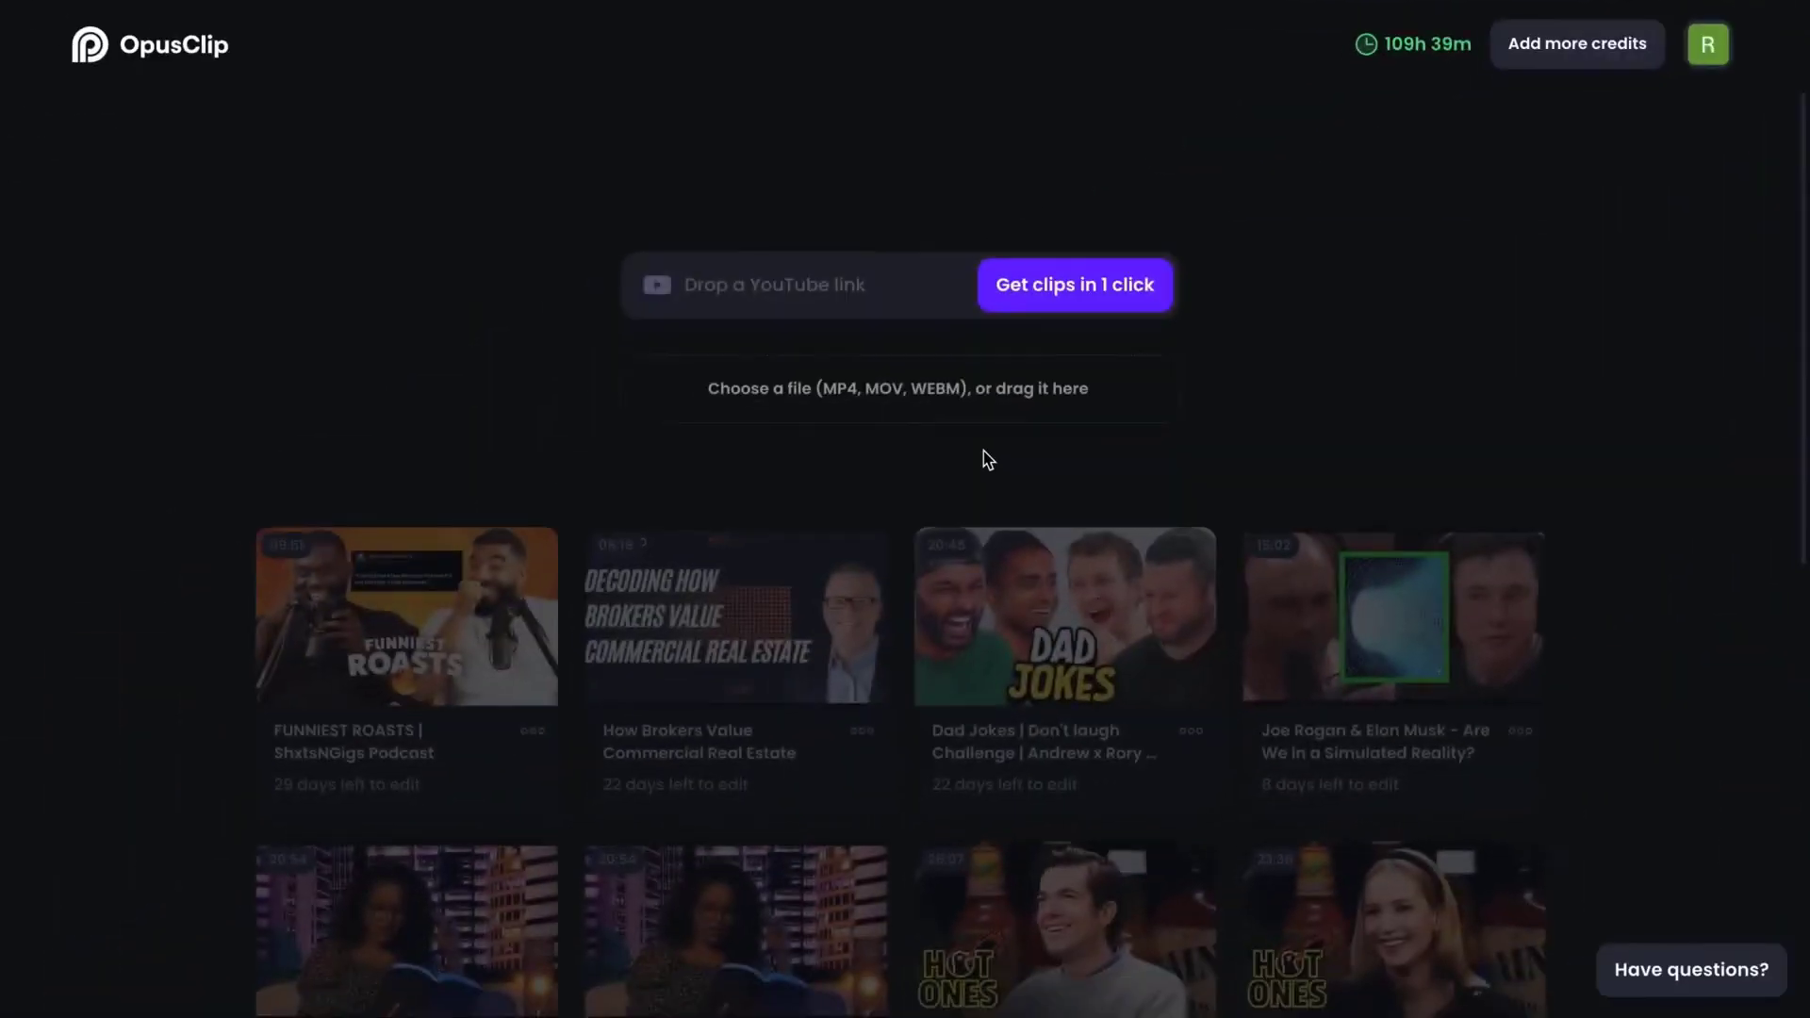
Step: Submit the FUNNIEST ROASTS YouTube link, processing up to 0:07:59 with 30s~60s clips
click(928, 285)
text(https://www.youtube.com/watch?v=nPdIwCrpmdM)
key(Return)
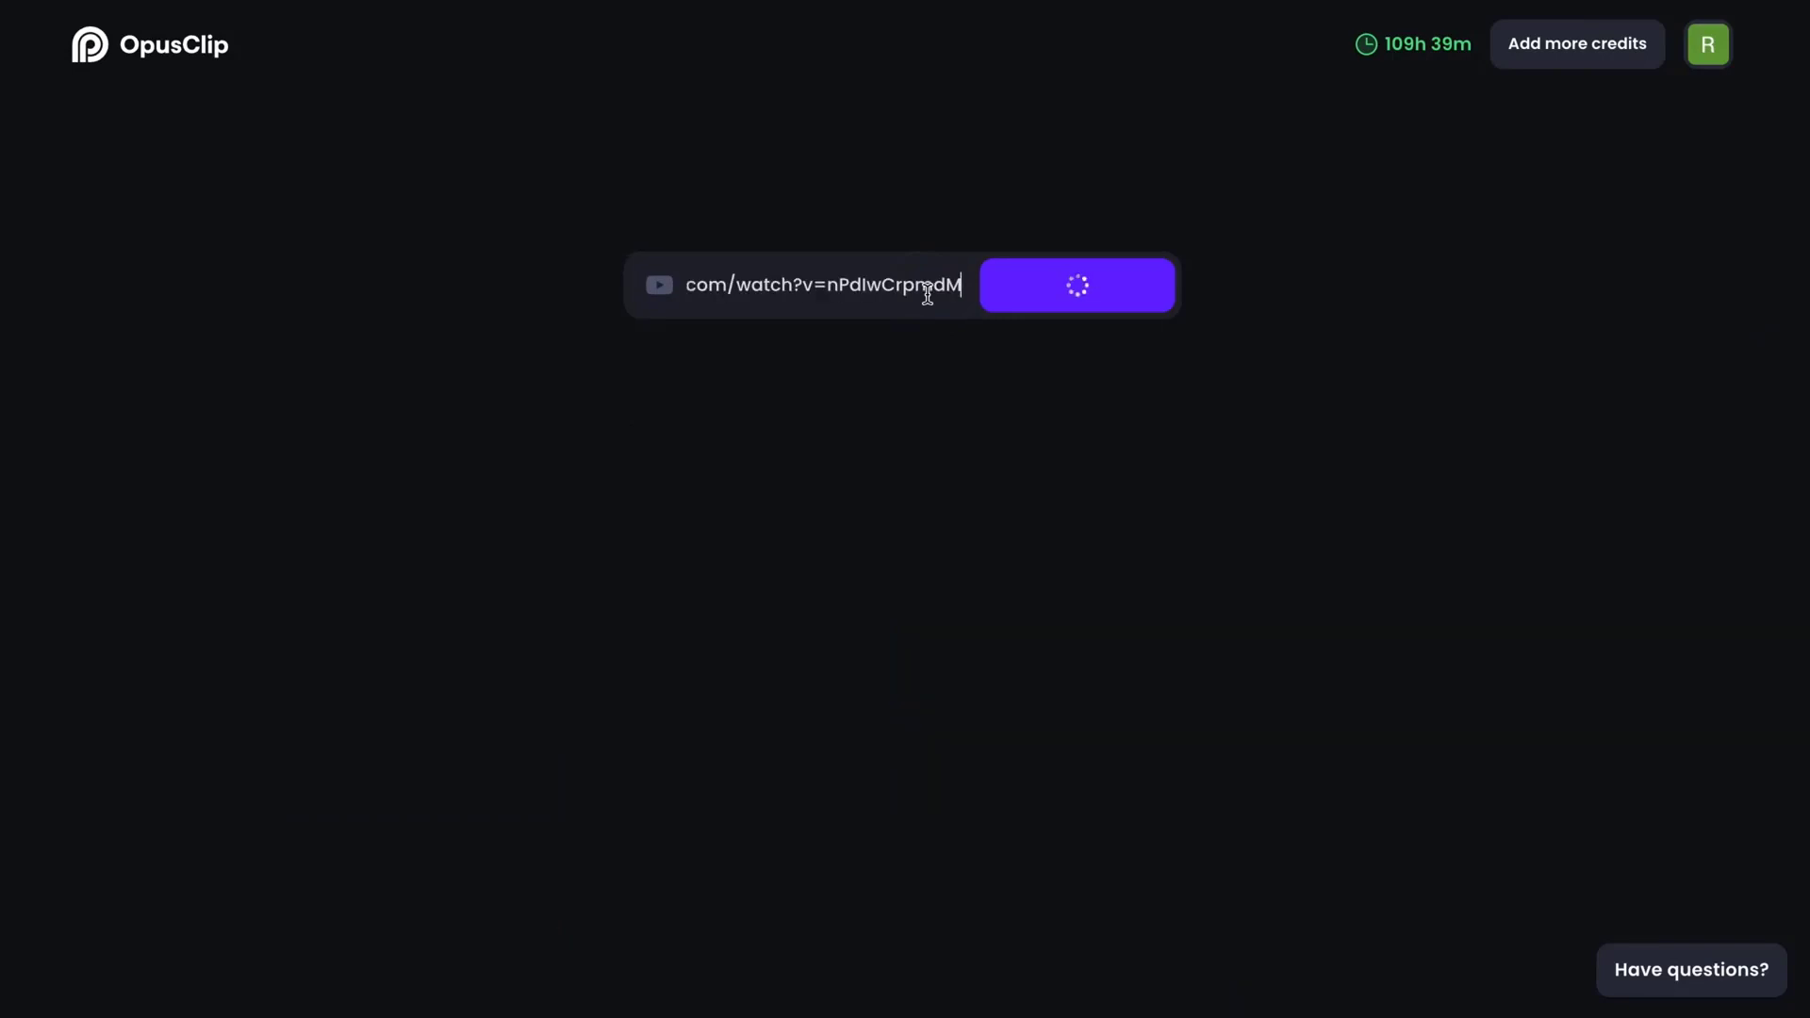
scroll(1259, 494, down, 4)
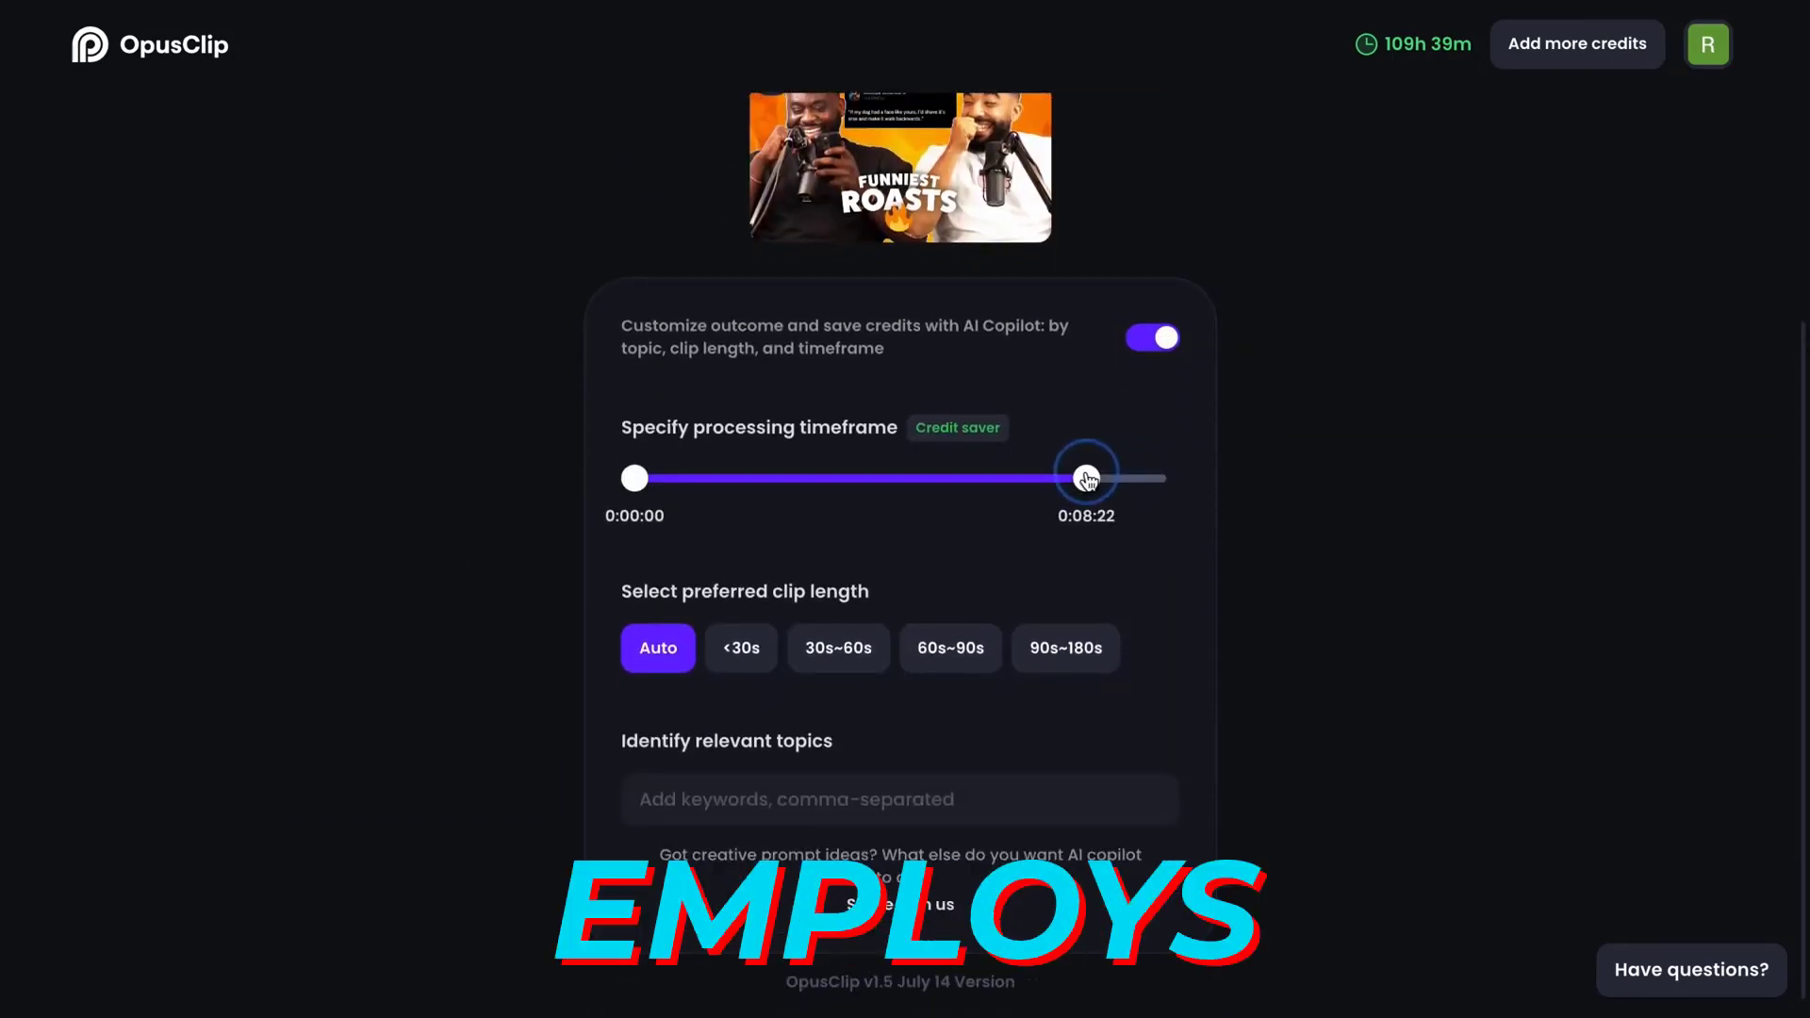
drag(1068, 479, 1066, 478)
click(813, 660)
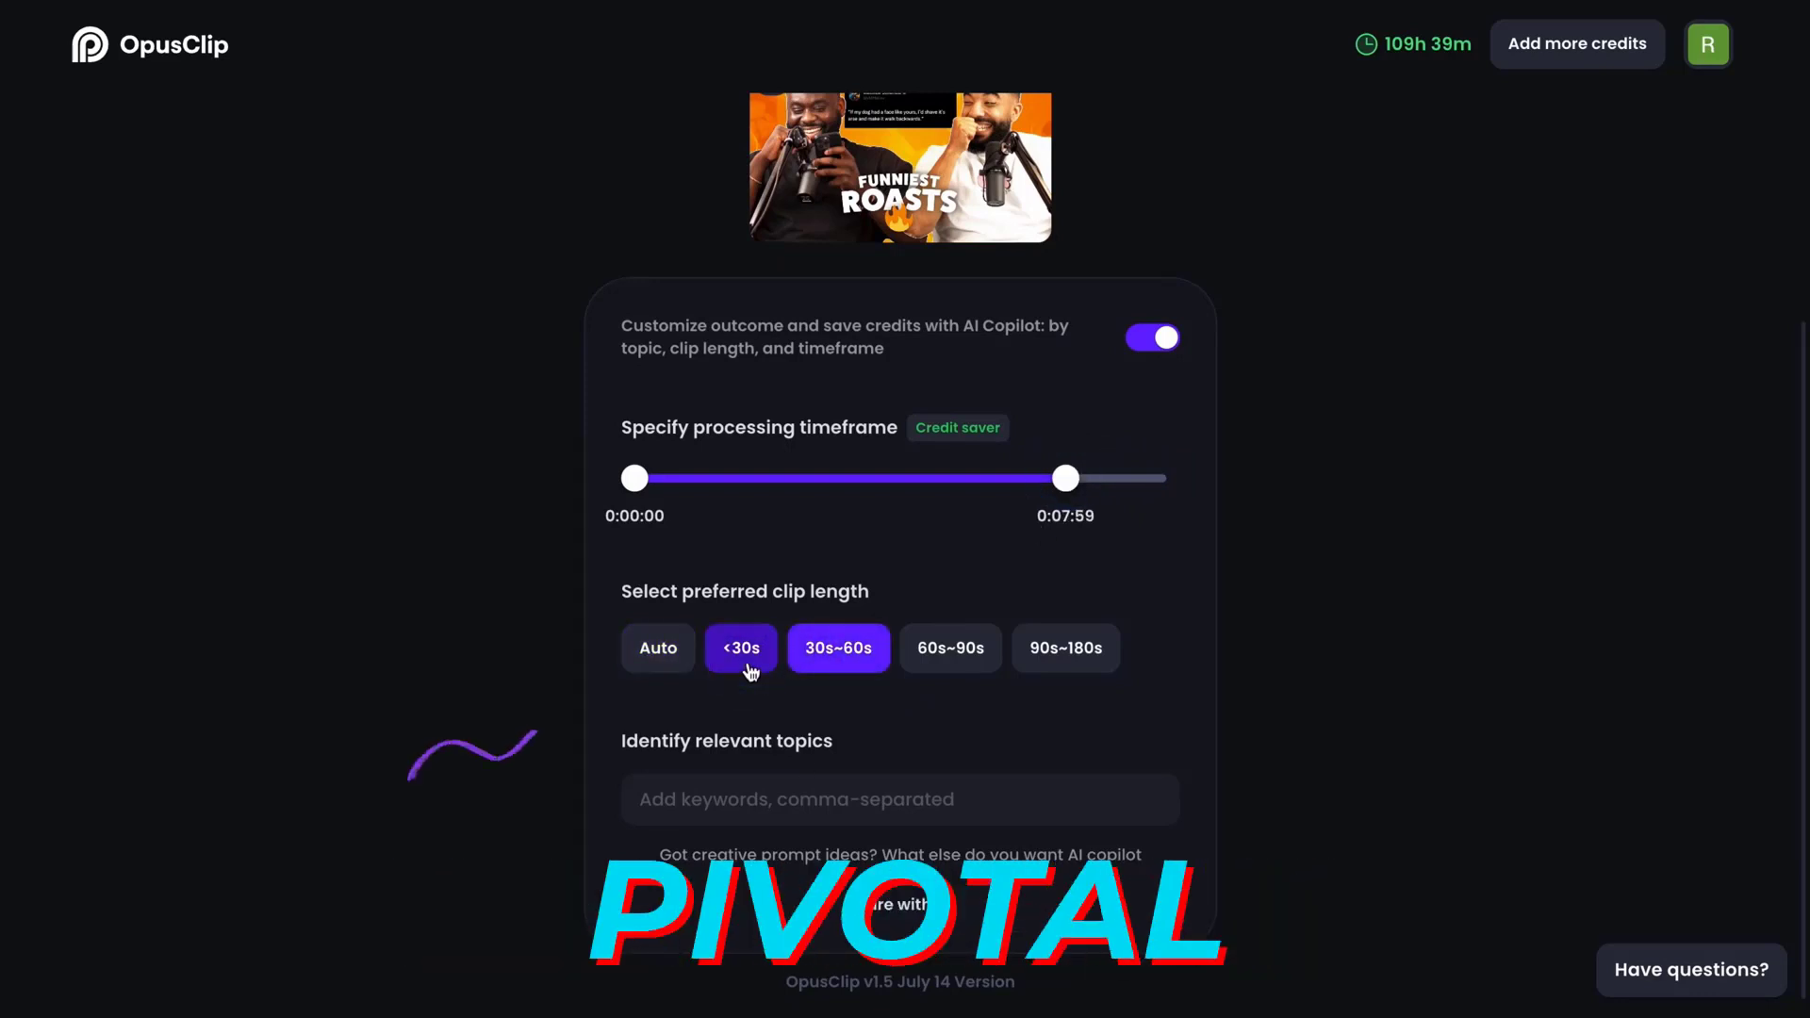
scroll(751, 672, up, 2)
scroll(752, 671, up, 1)
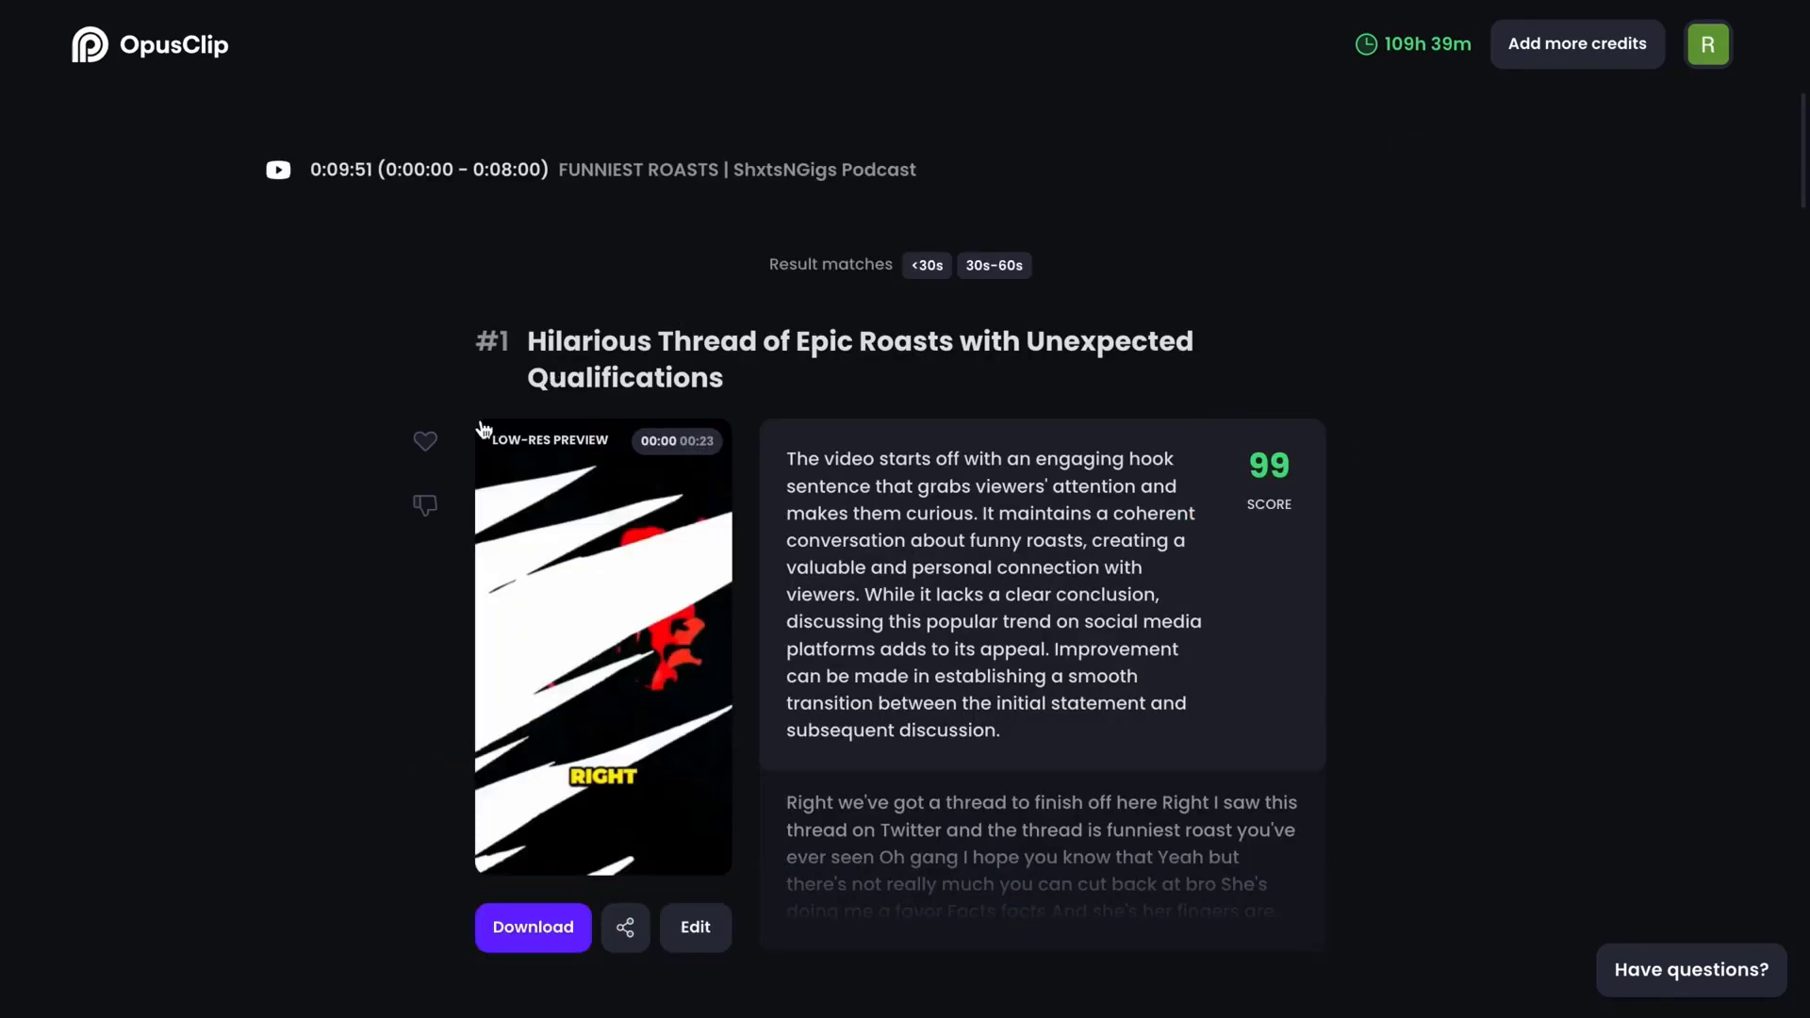
Step: Dislike clip #1 and open clip #2 for editing, leaving the intro caption off
click(425, 507)
scroll(1203, 414, down, 2)
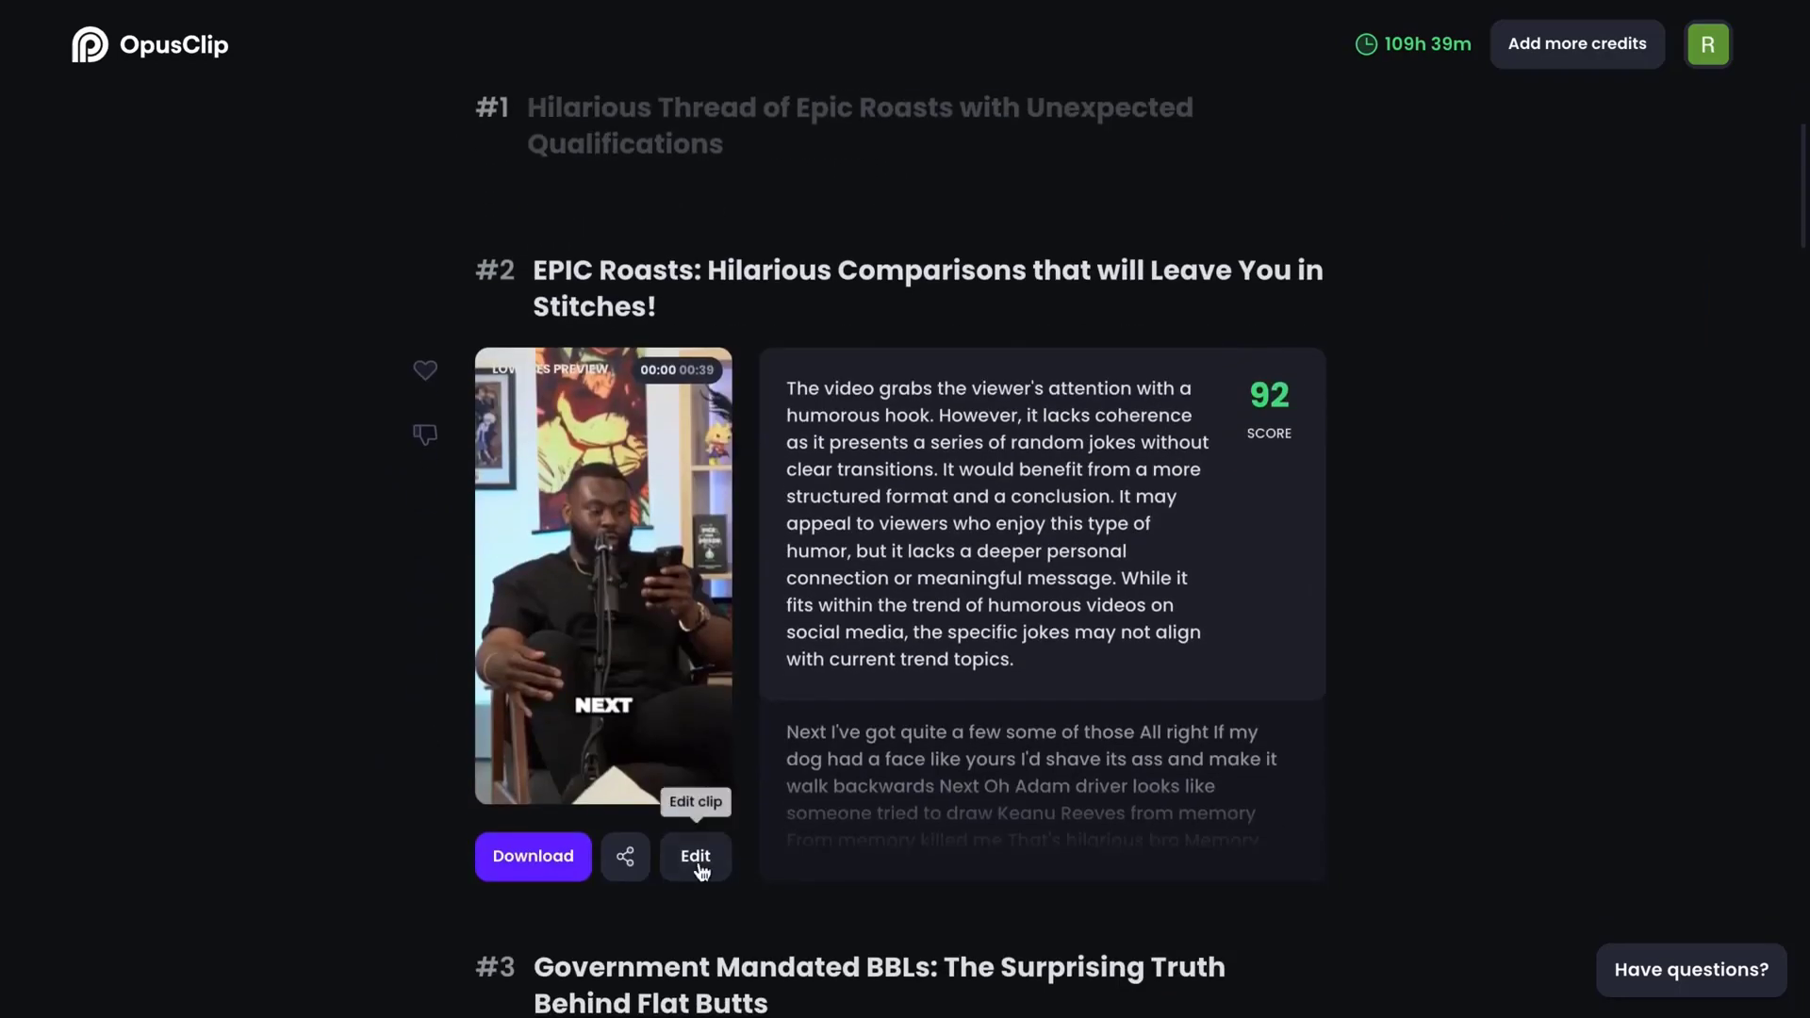
click(698, 858)
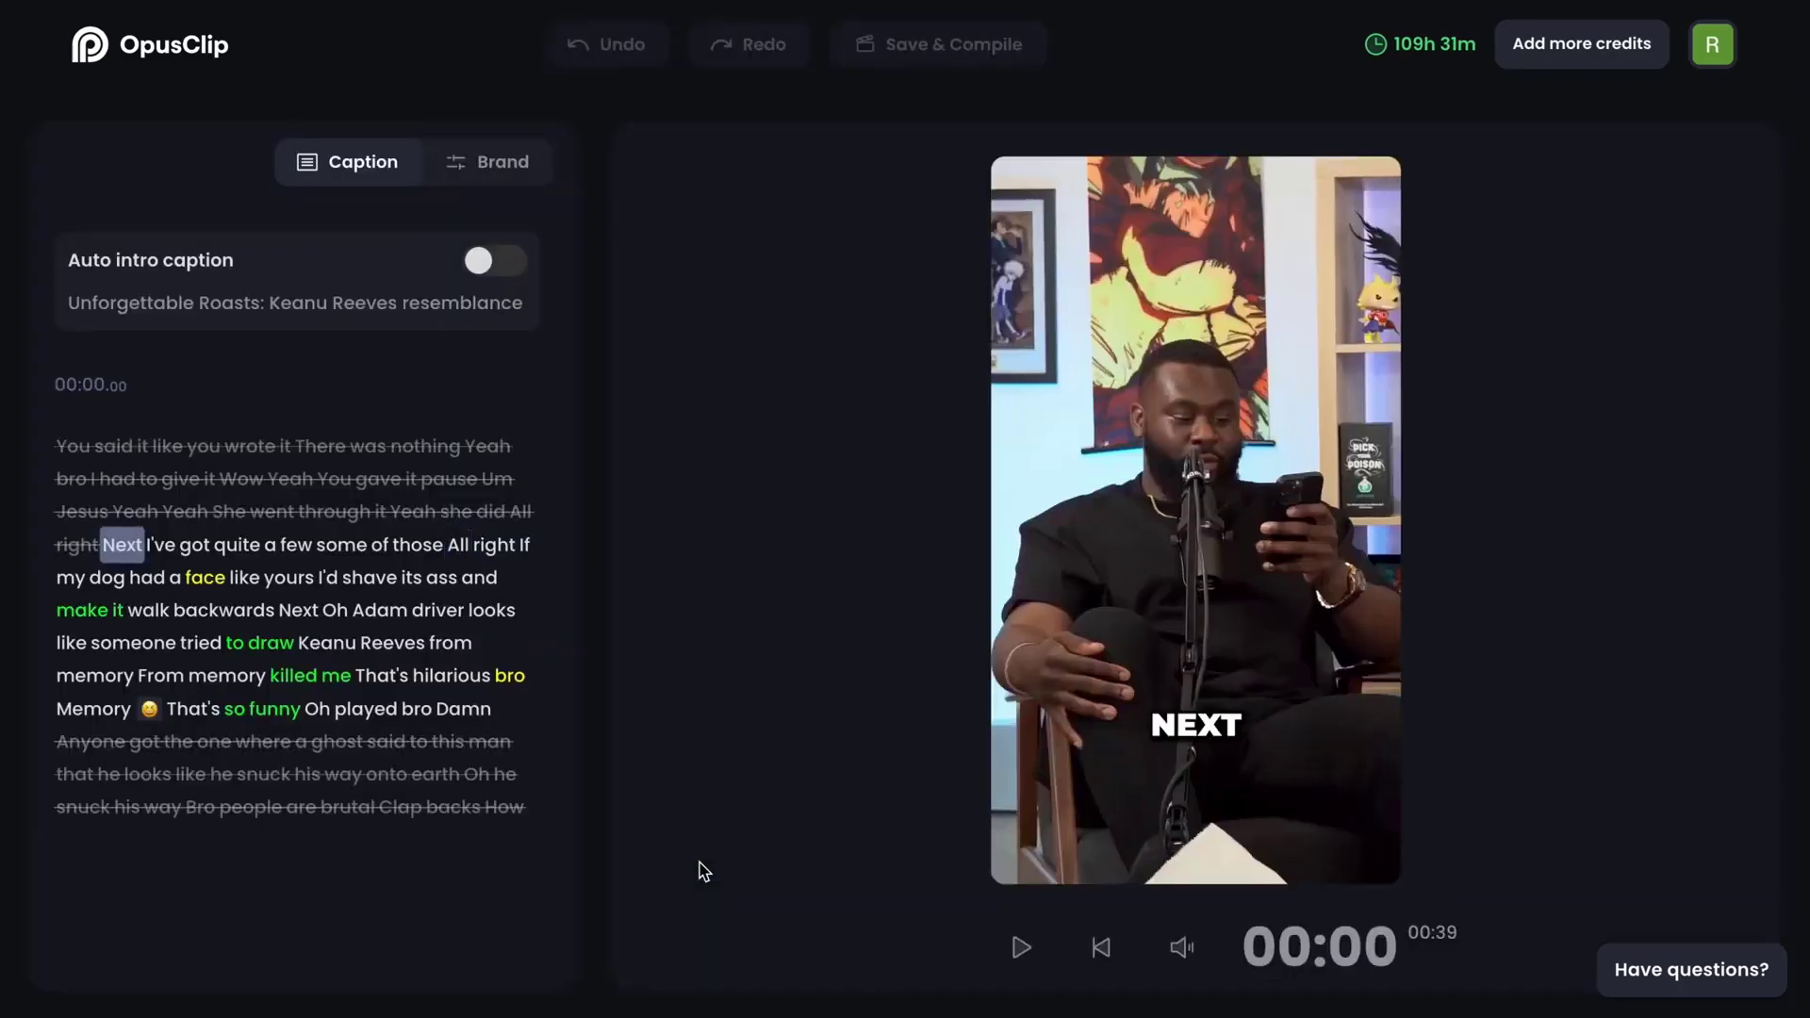
click(505, 272)
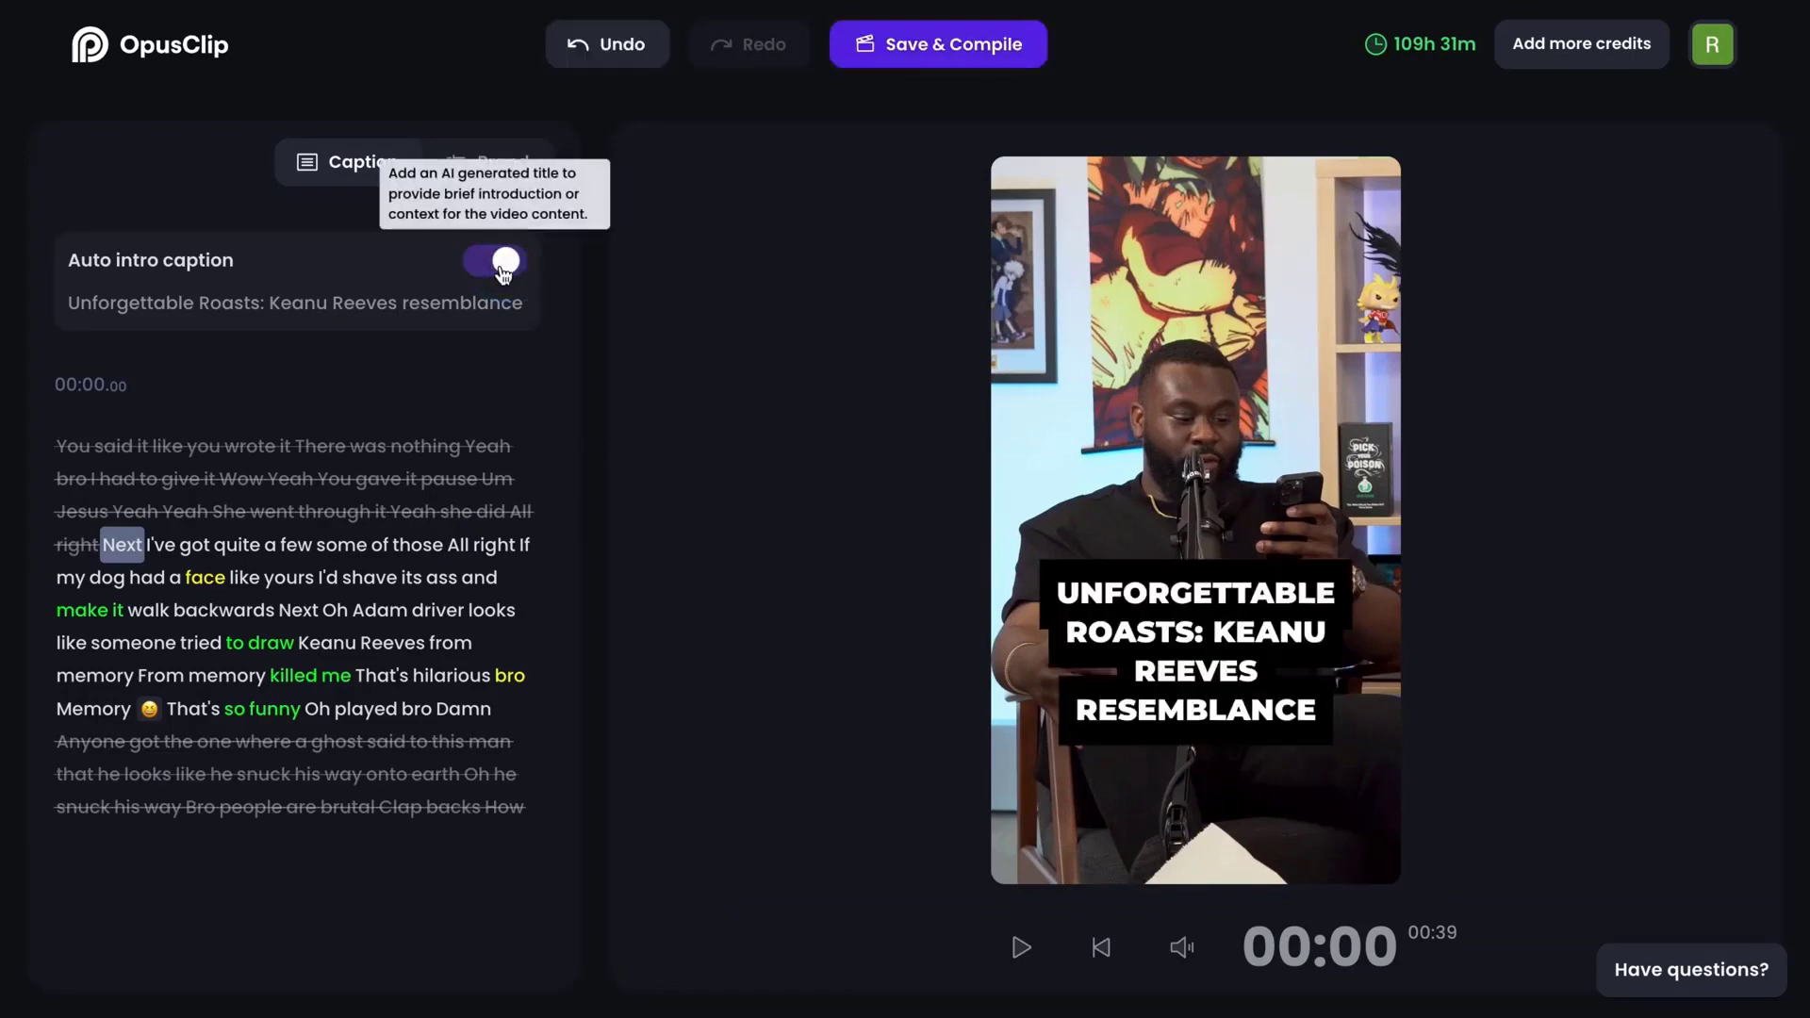
click(504, 273)
Step: Add a dog emoji to 'dog', start the clip at 'If', and restore the text through 'brutal'
click(106, 577)
click(68, 528)
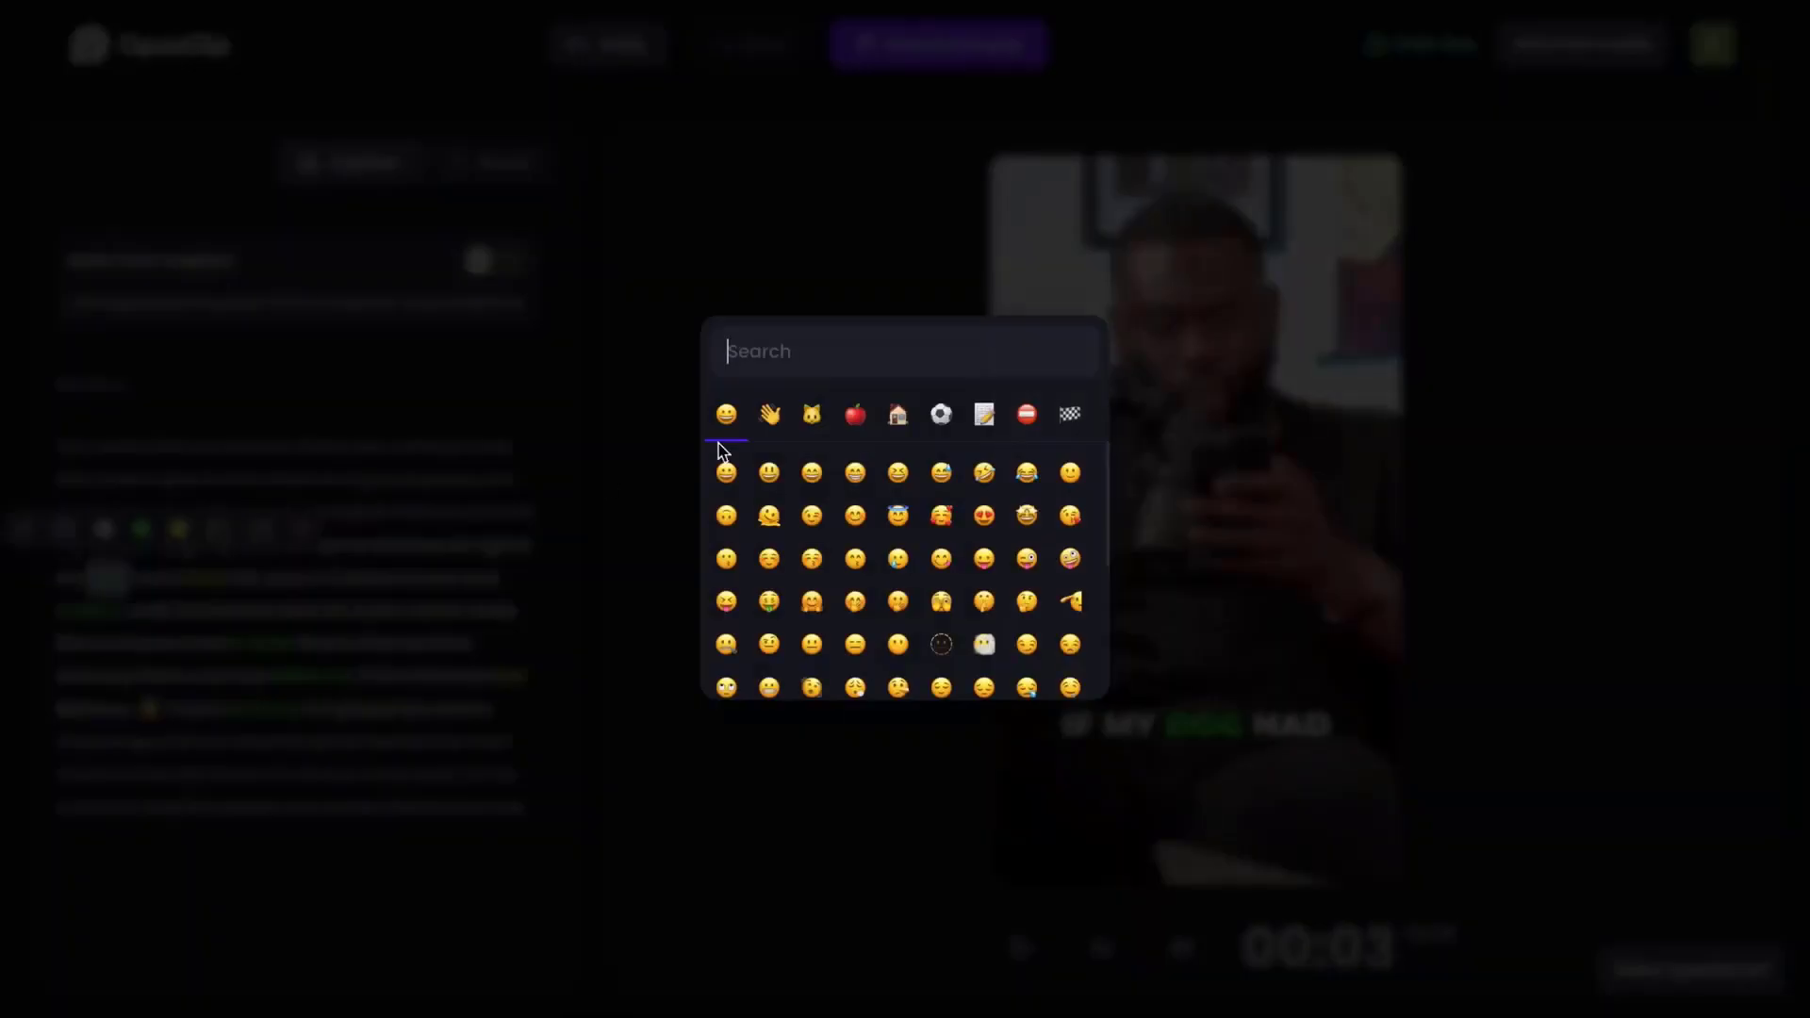
scroll(896, 468, down, 3)
click(907, 479)
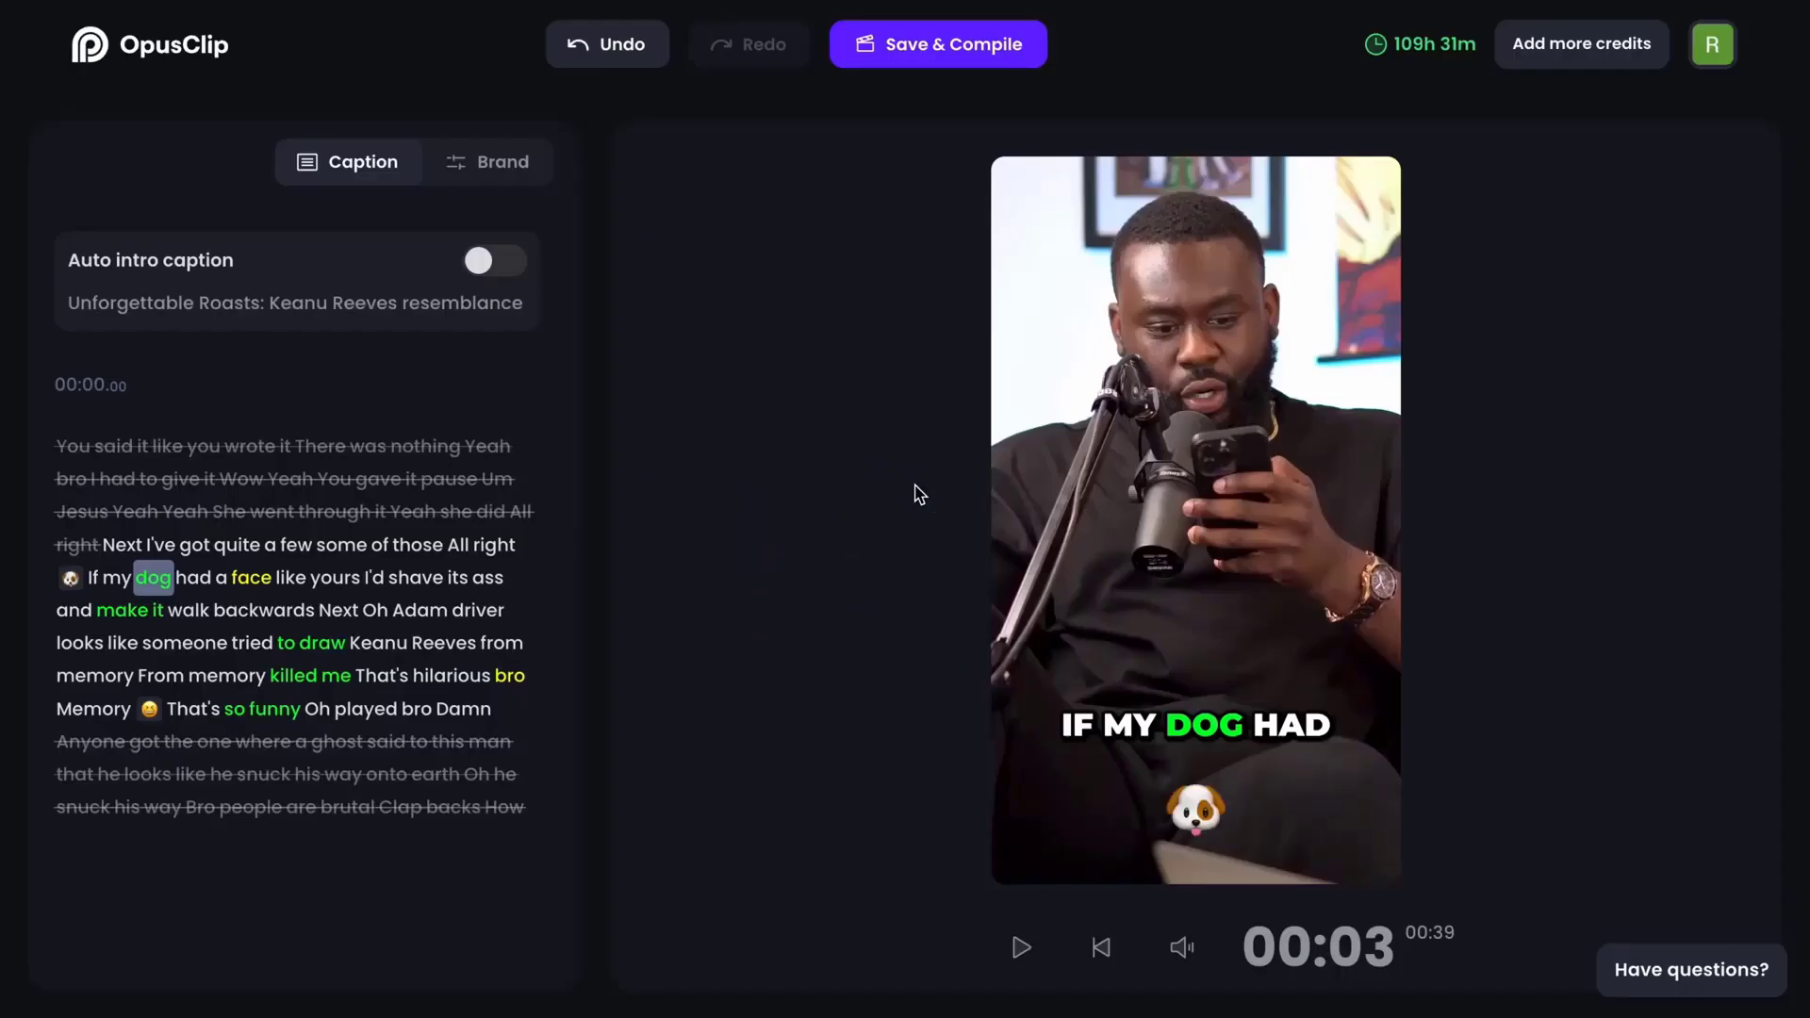
click(94, 579)
click(214, 525)
click(347, 811)
click(487, 161)
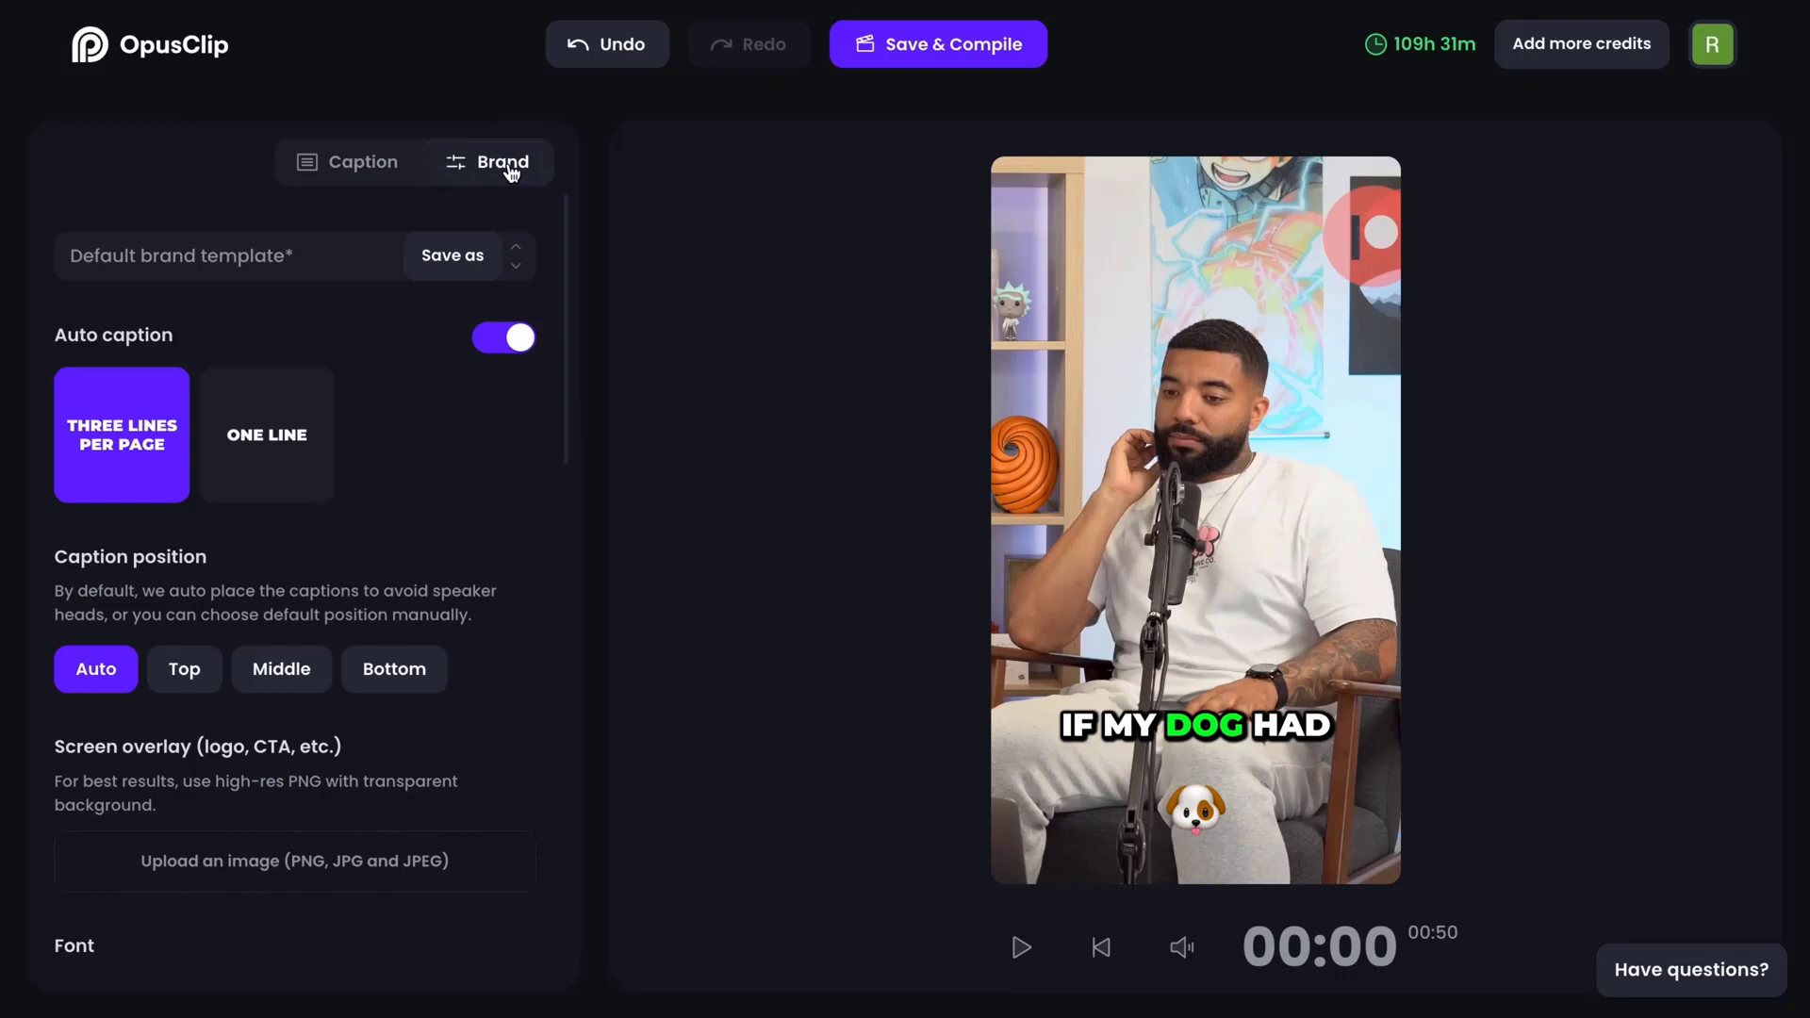
Step: Set captions to one line in the middle position using the Komika-axis font
click(264, 402)
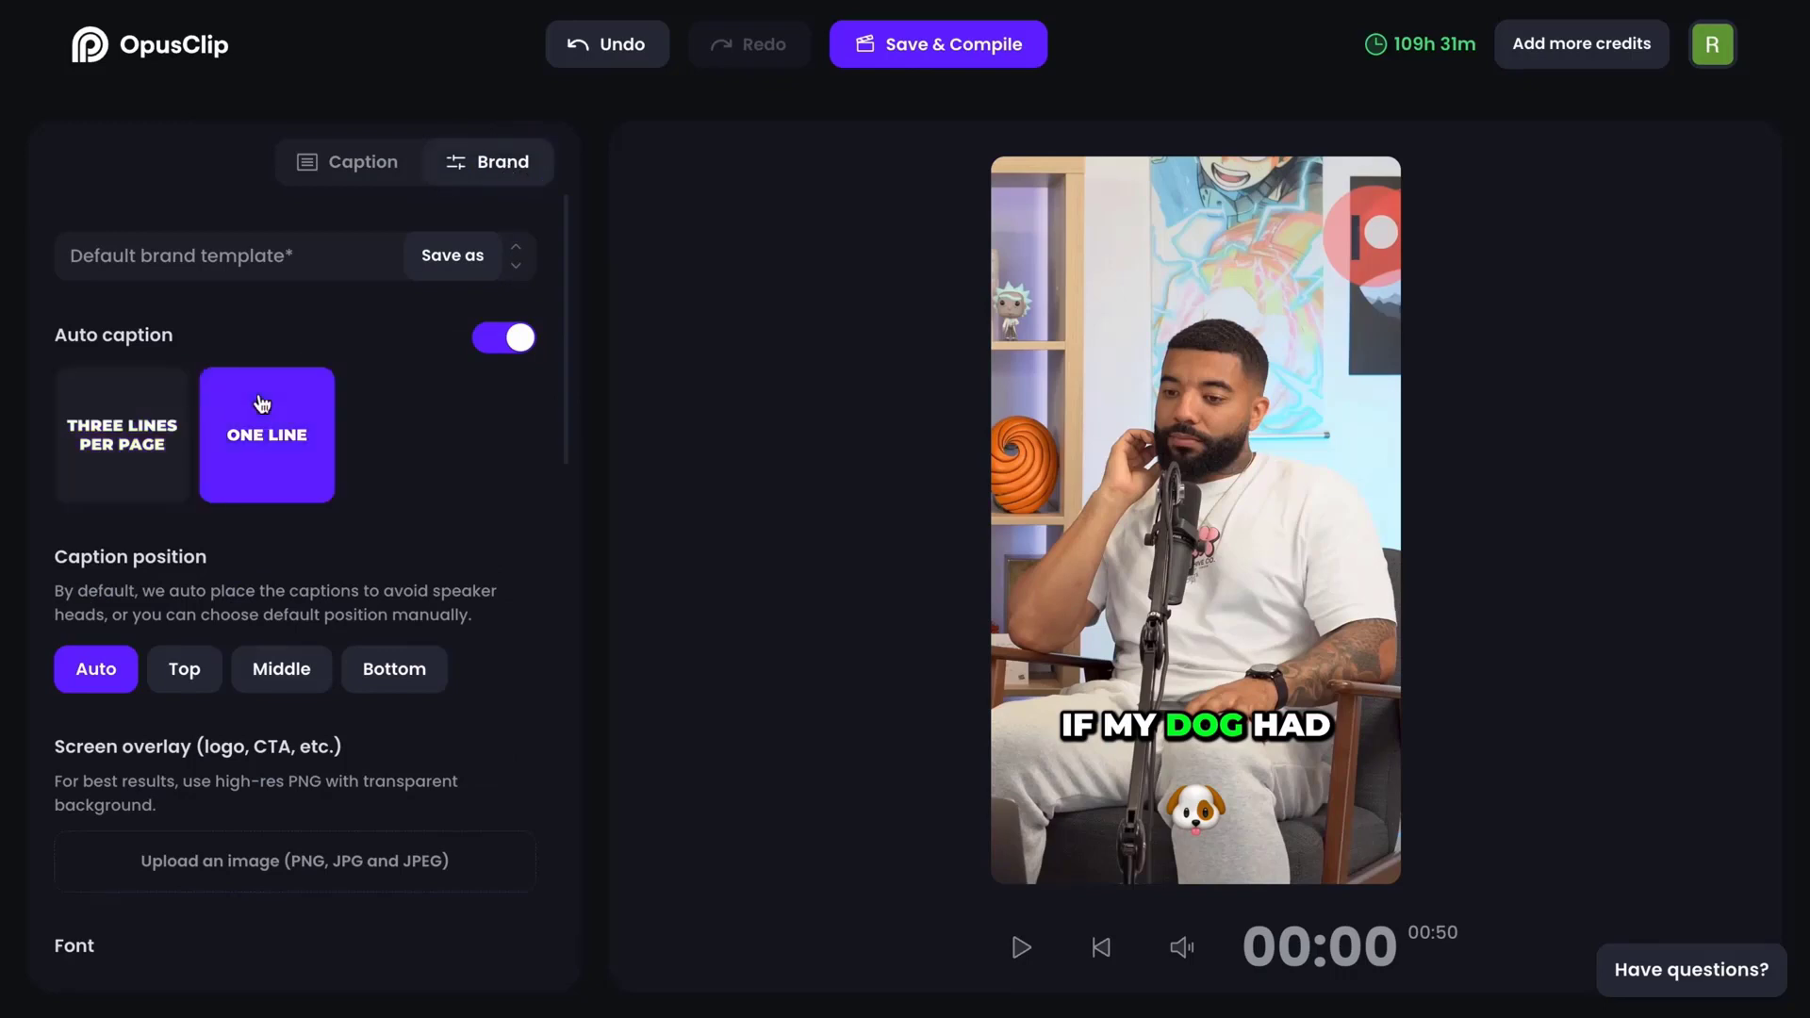
click(292, 686)
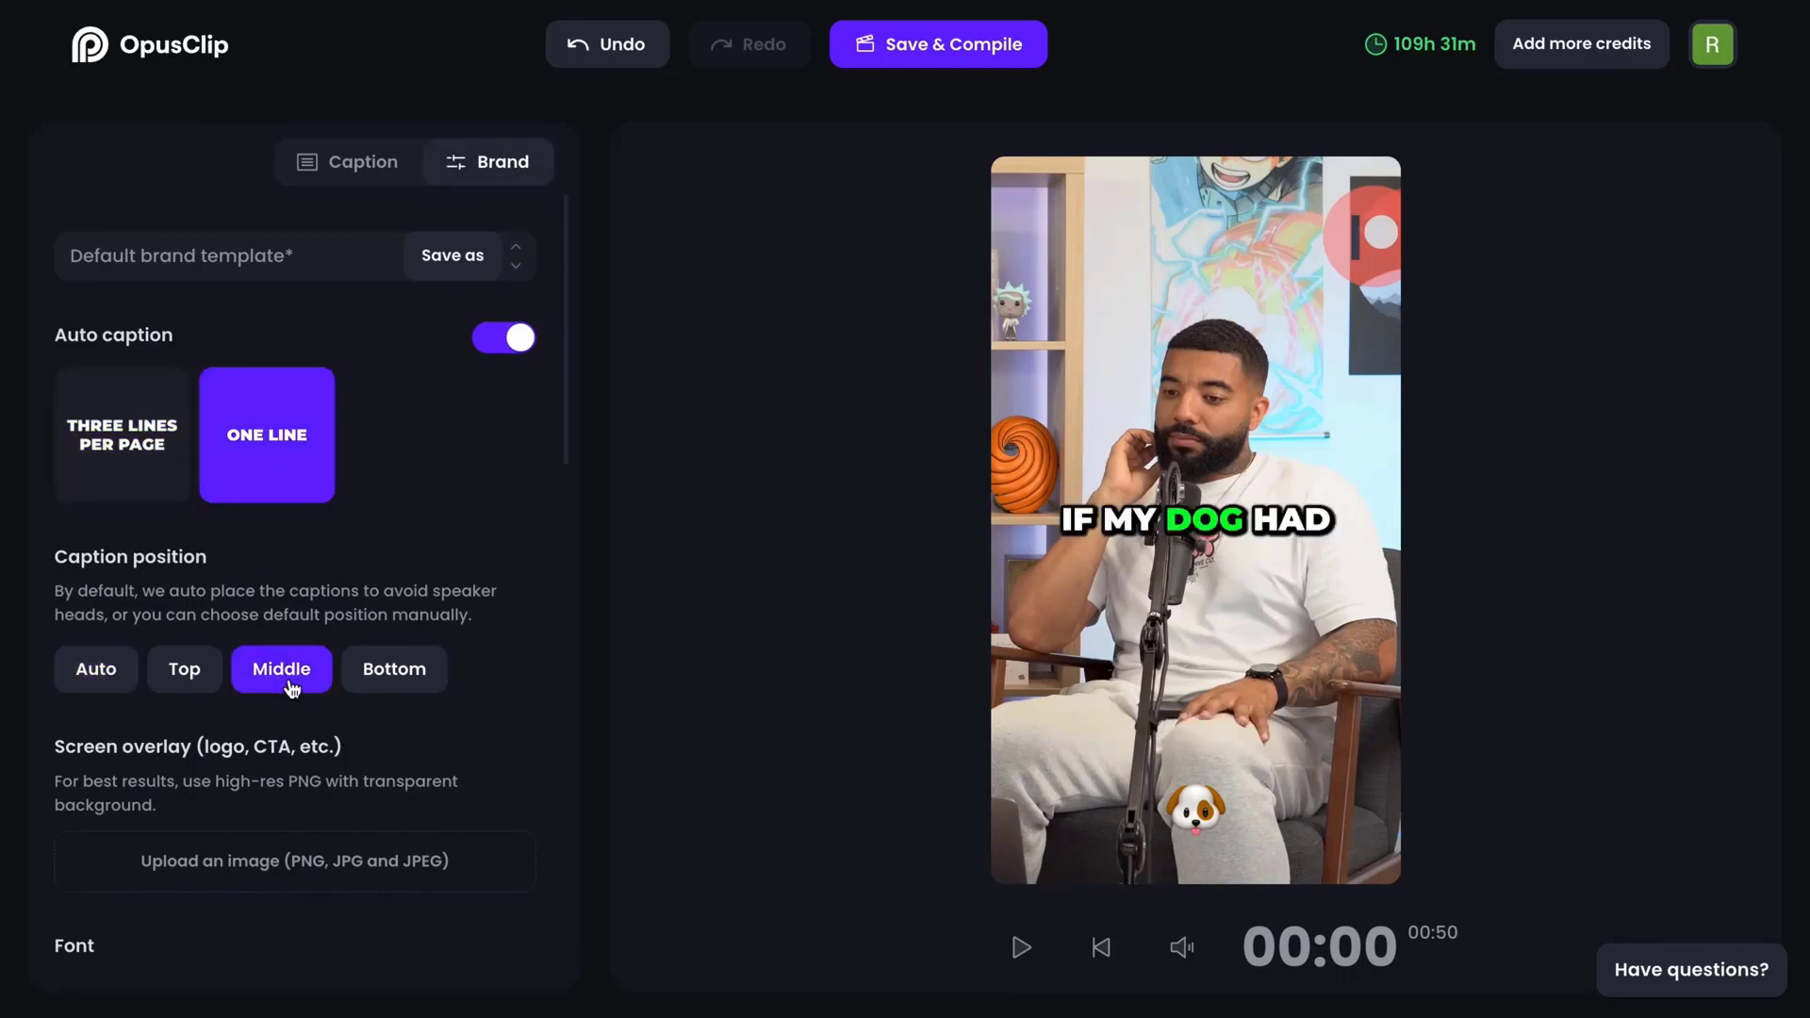
scroll(292, 686, down, 3)
click(158, 883)
click(172, 838)
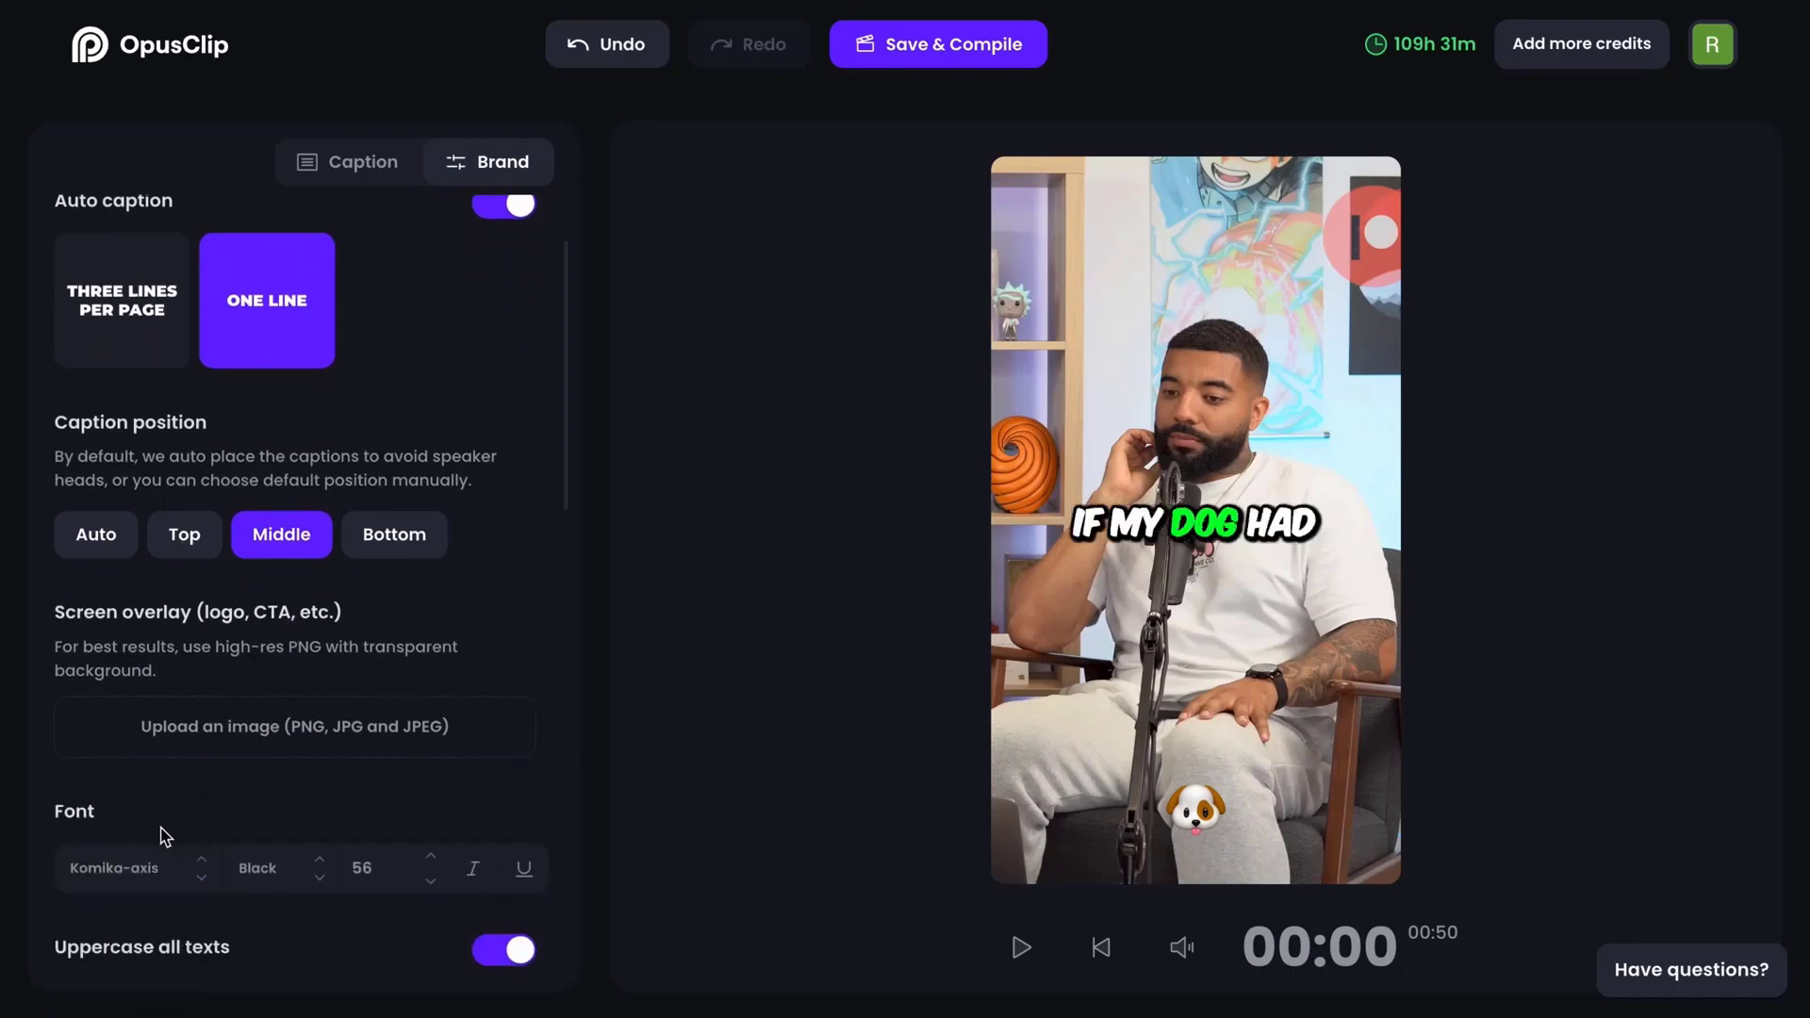
scroll(174, 839, down, 10)
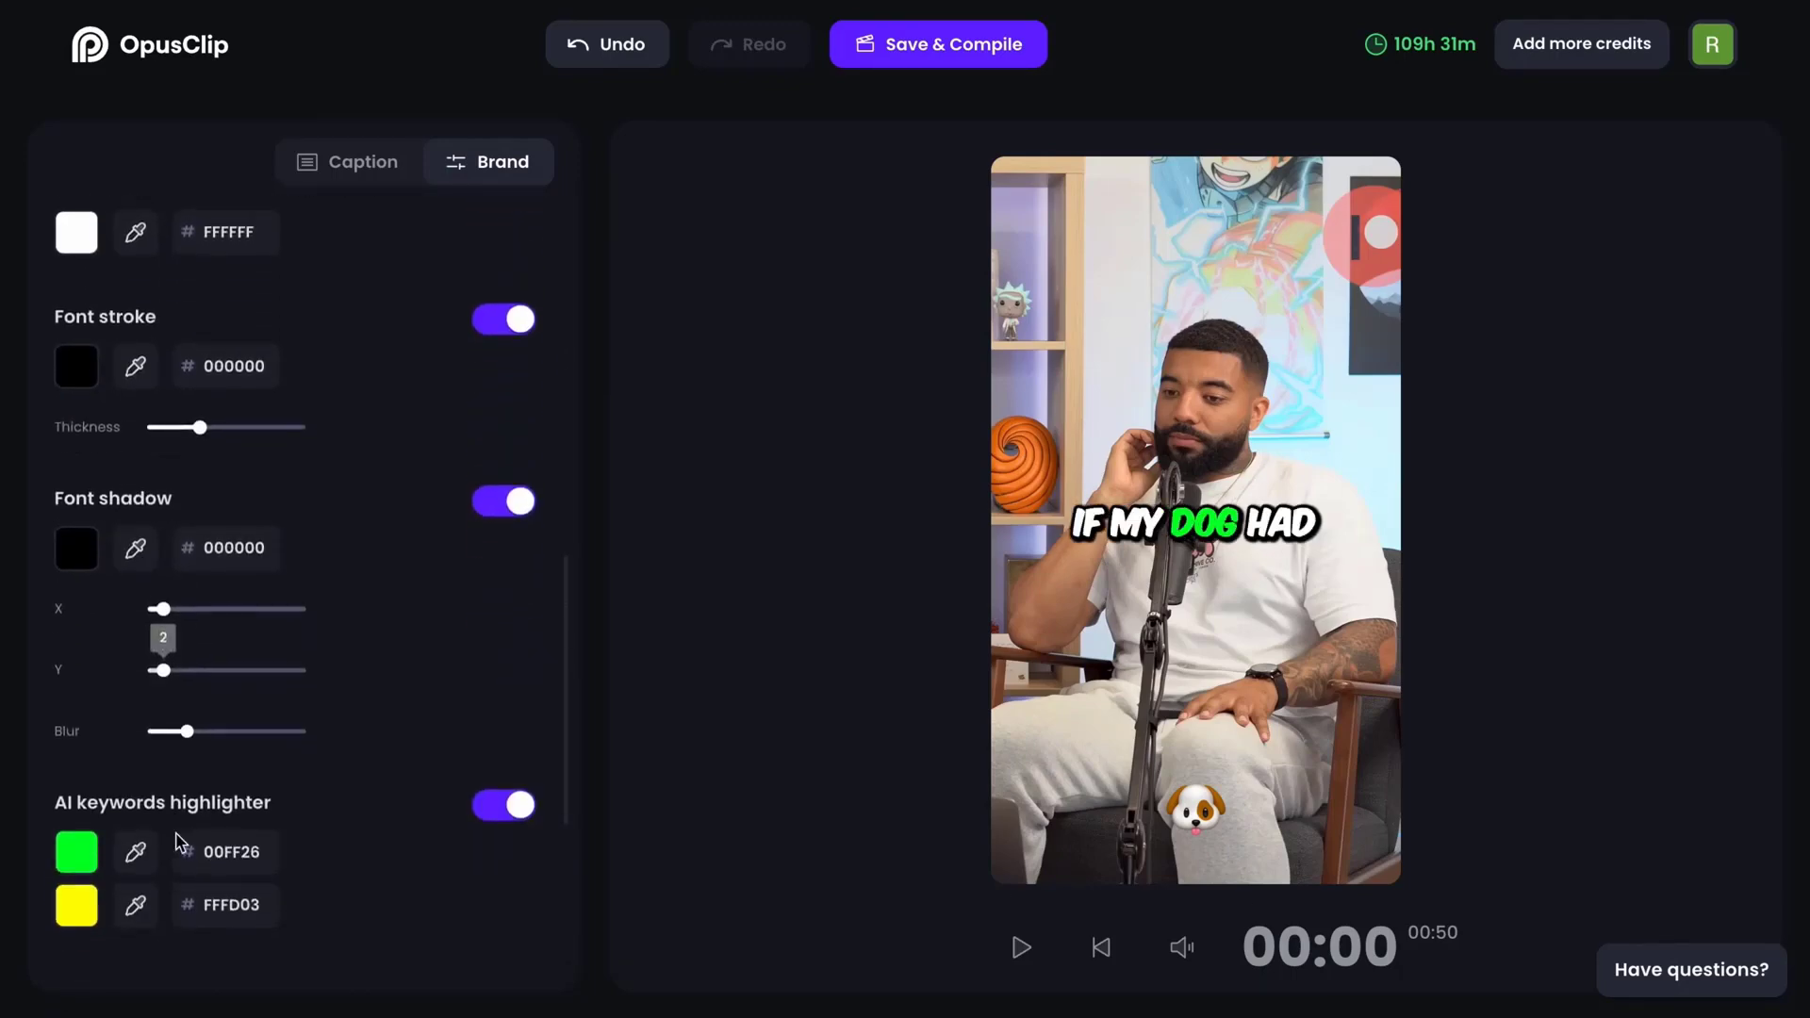
scroll(175, 842, up, 13)
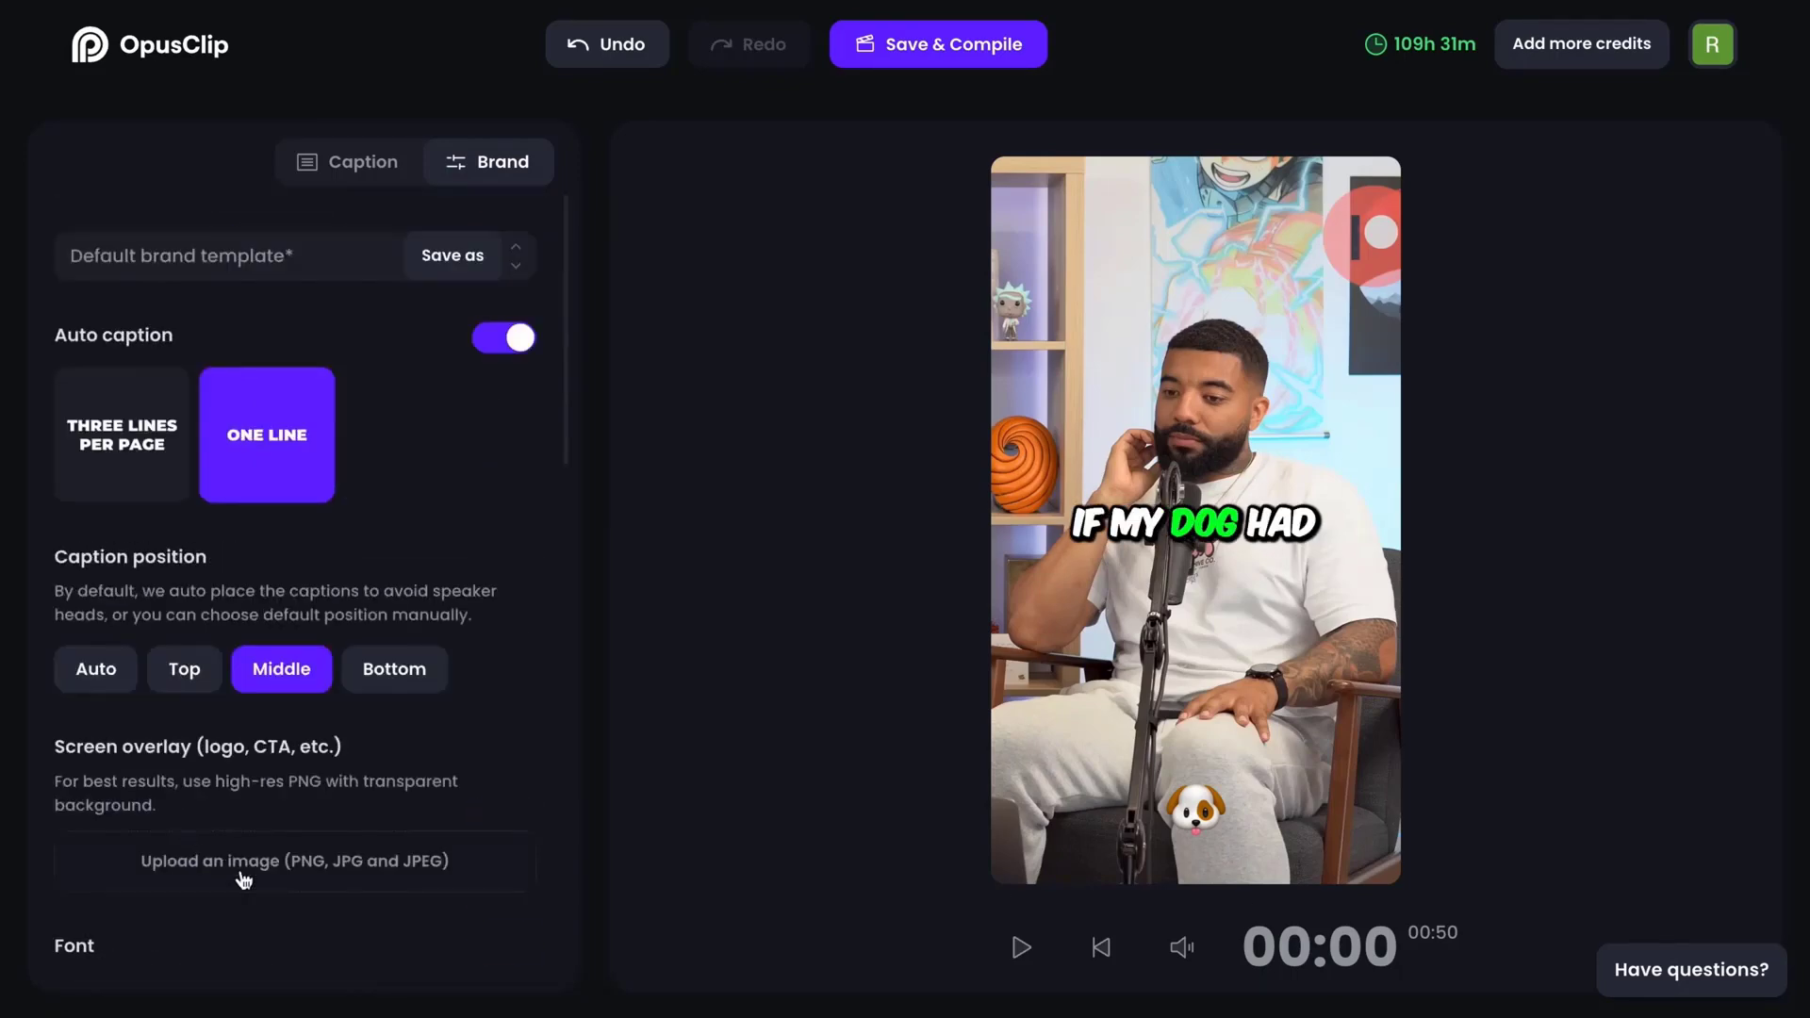
Step: Overlay logo.png in the top-right corner, switch to Fit layout, and play clip #2
click(244, 880)
click(242, 25)
click(1763, 975)
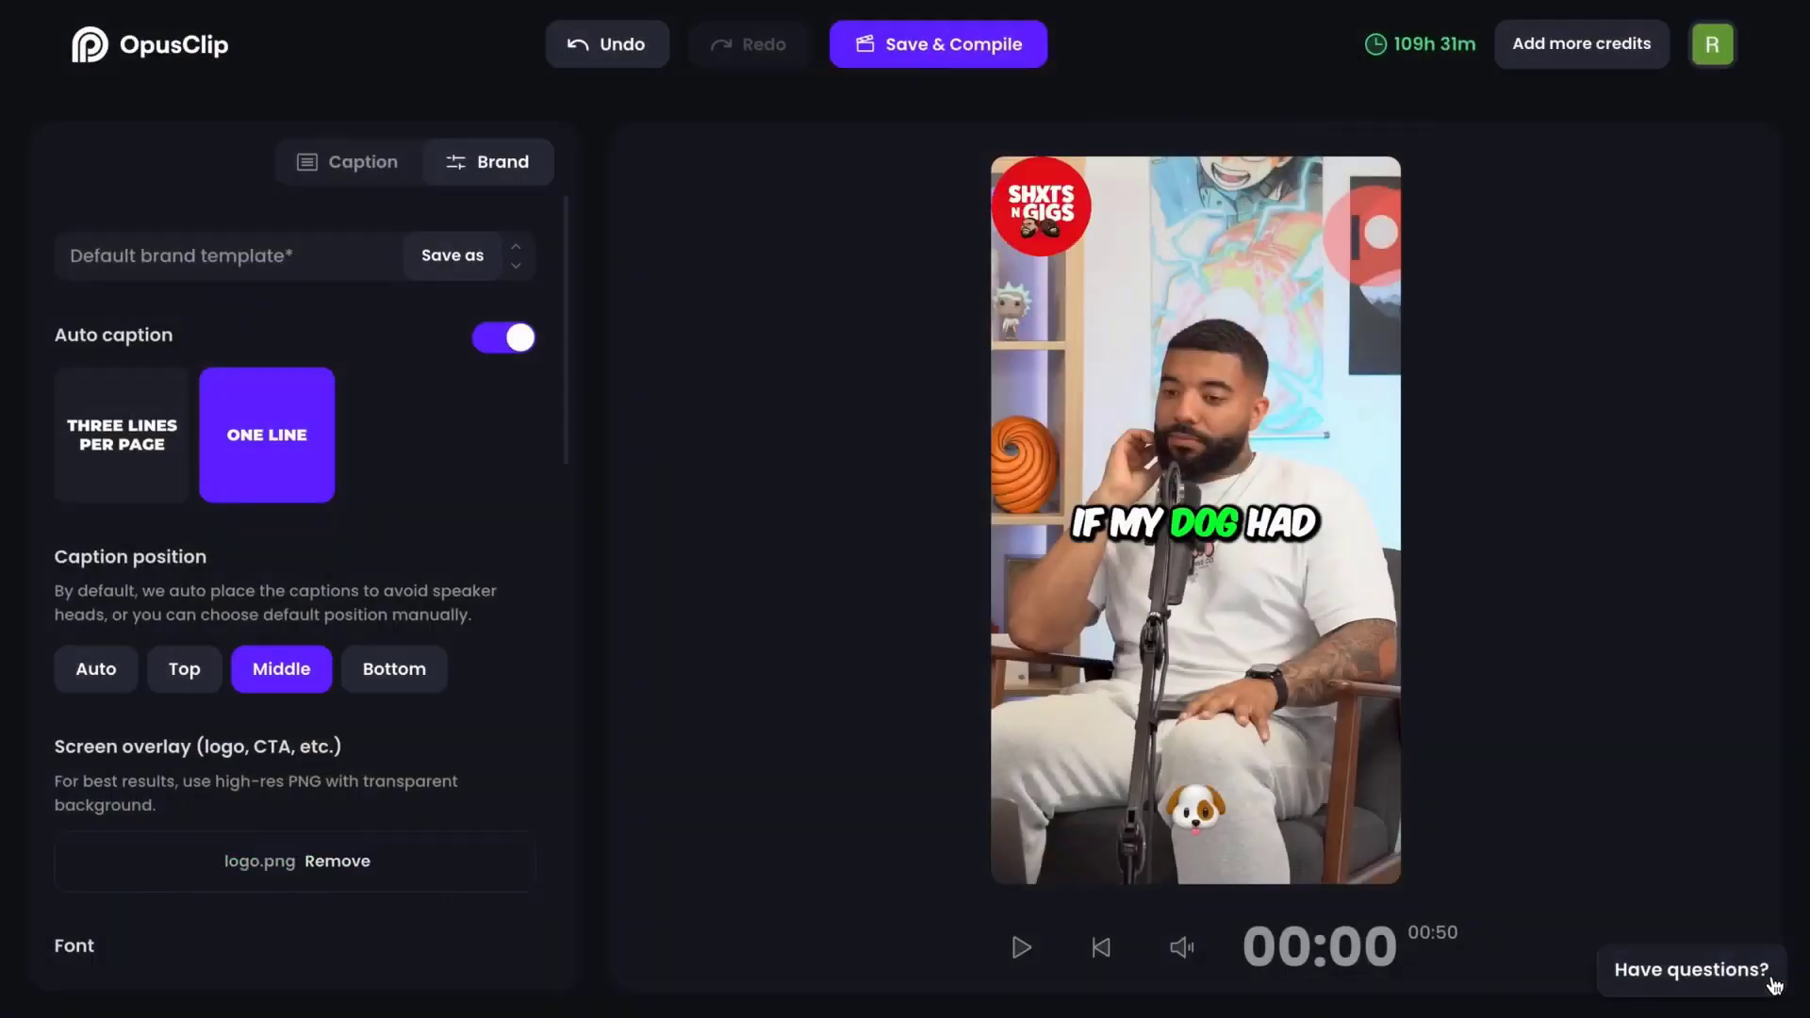
drag(1005, 198, 1317, 238)
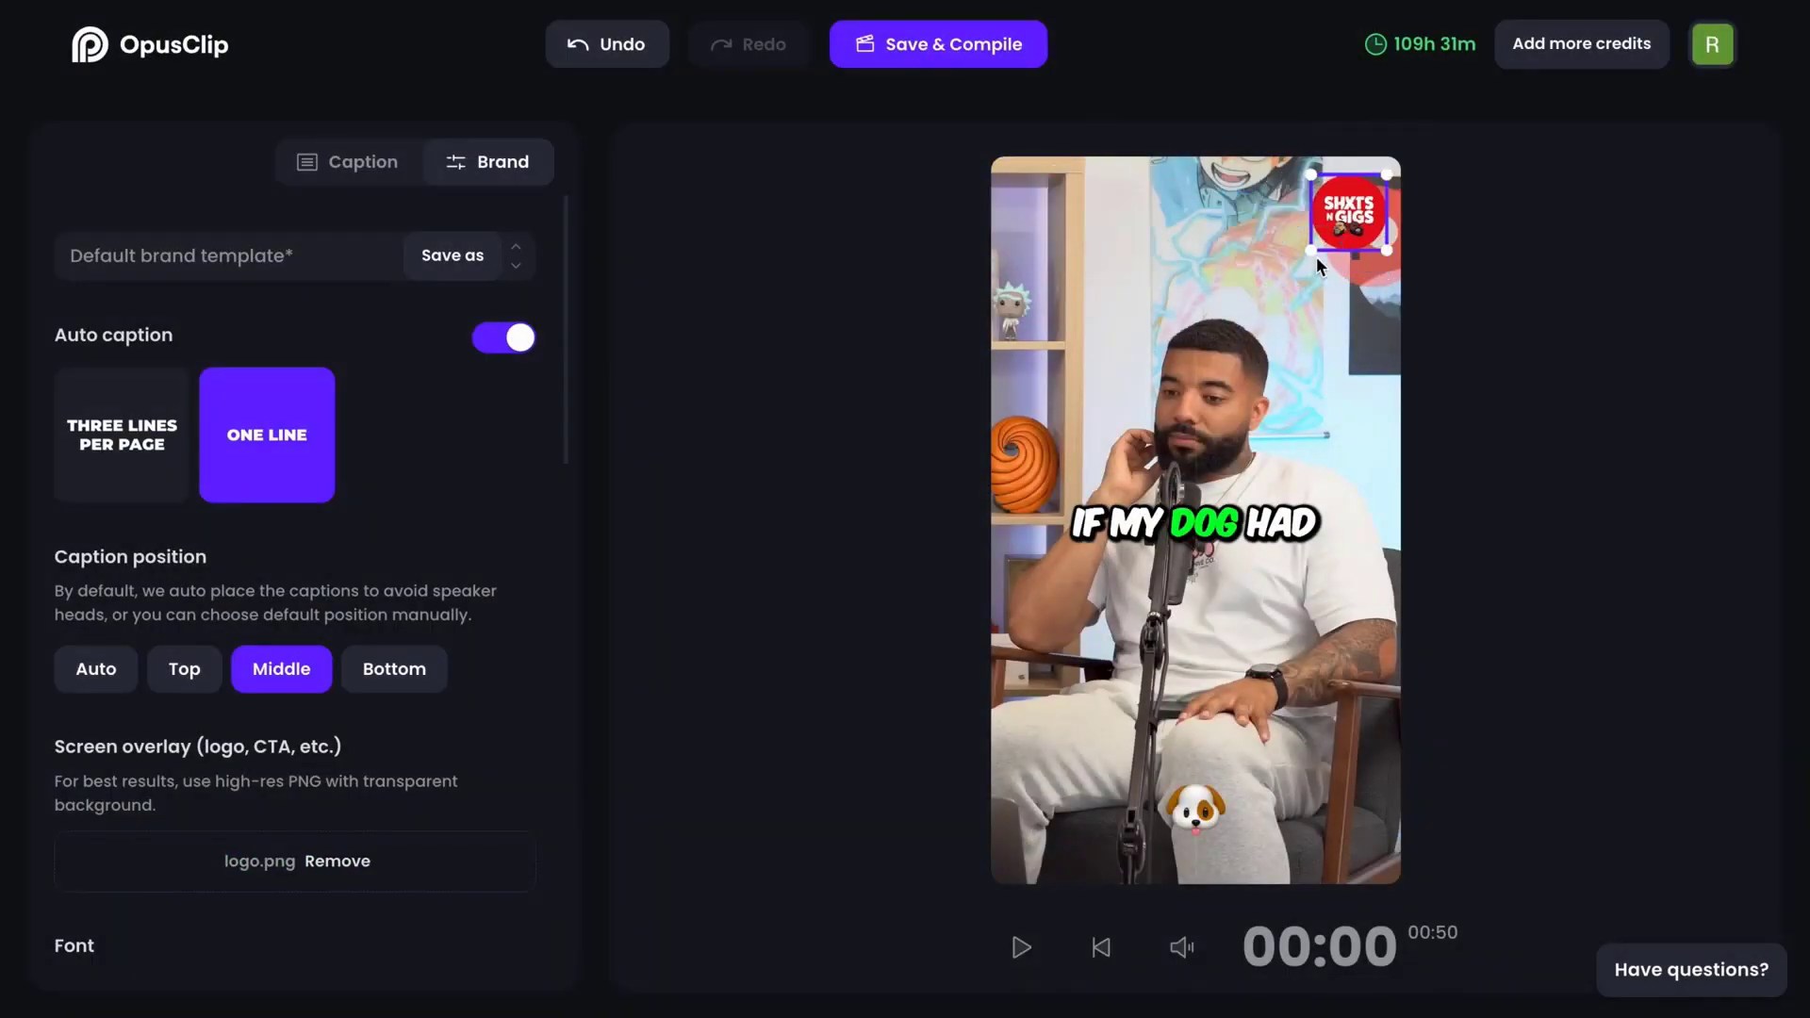
scroll(506, 624, down, 12)
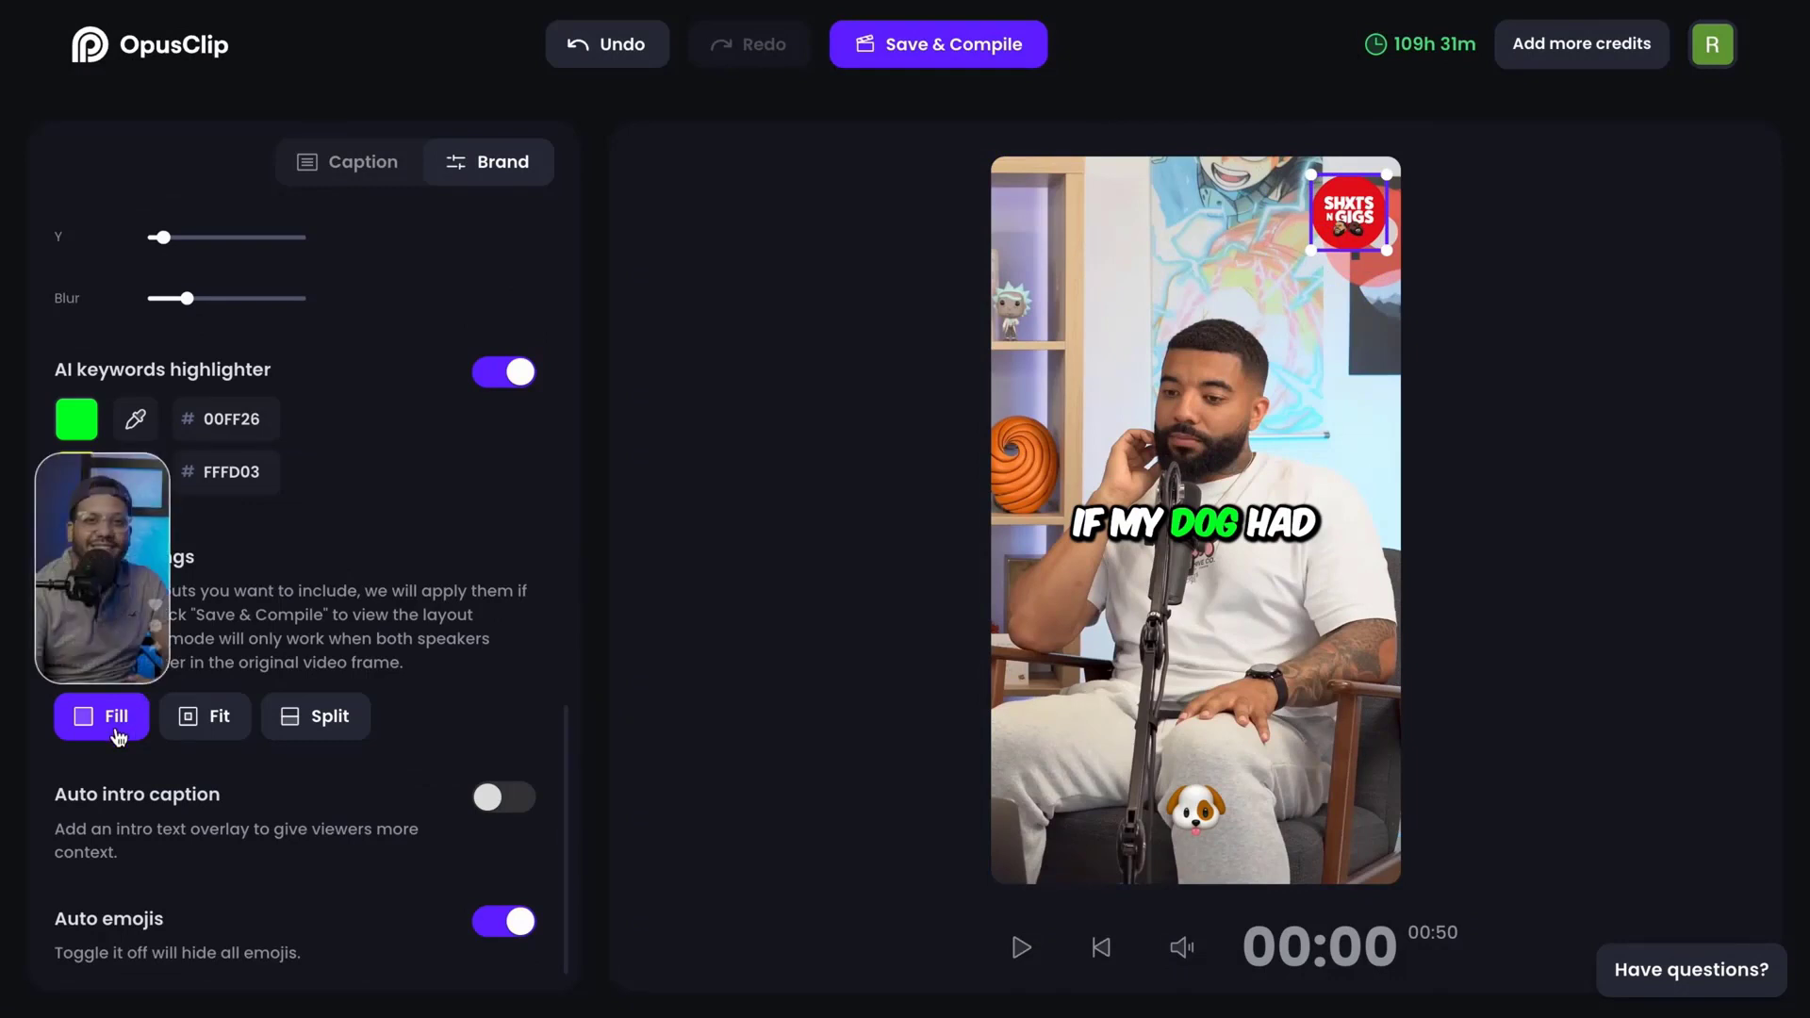
click(207, 734)
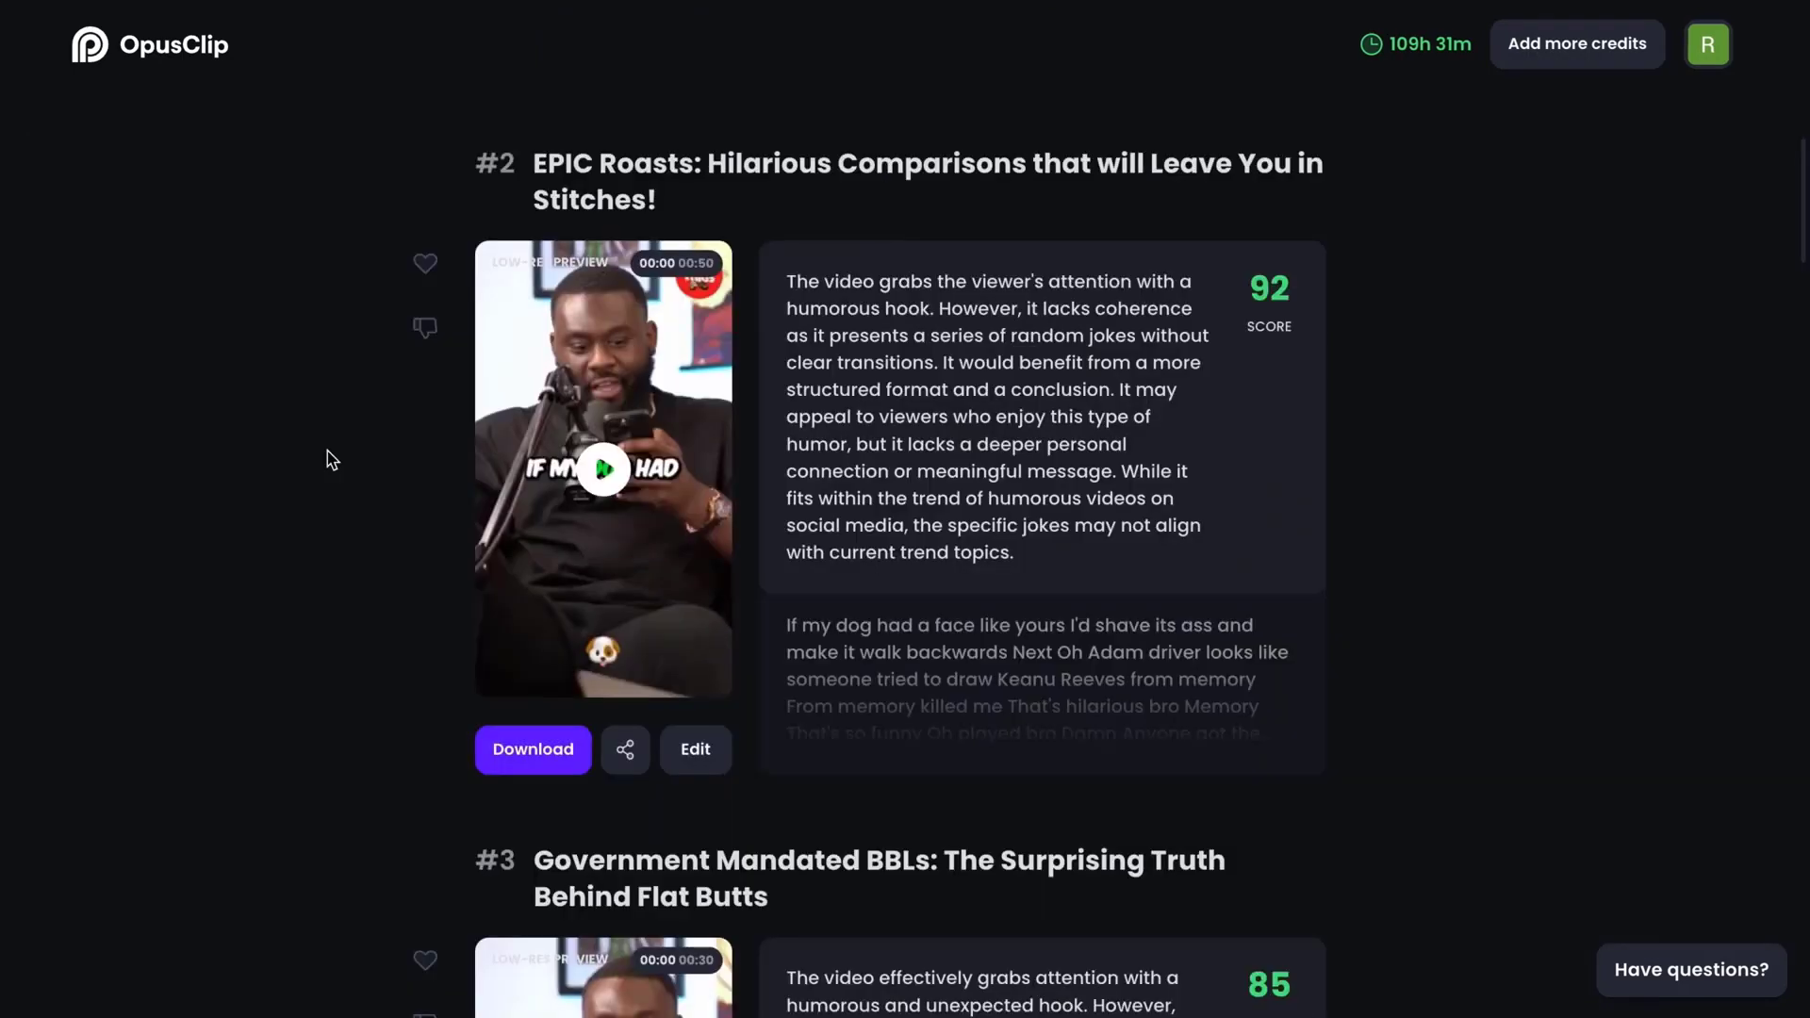
click(635, 481)
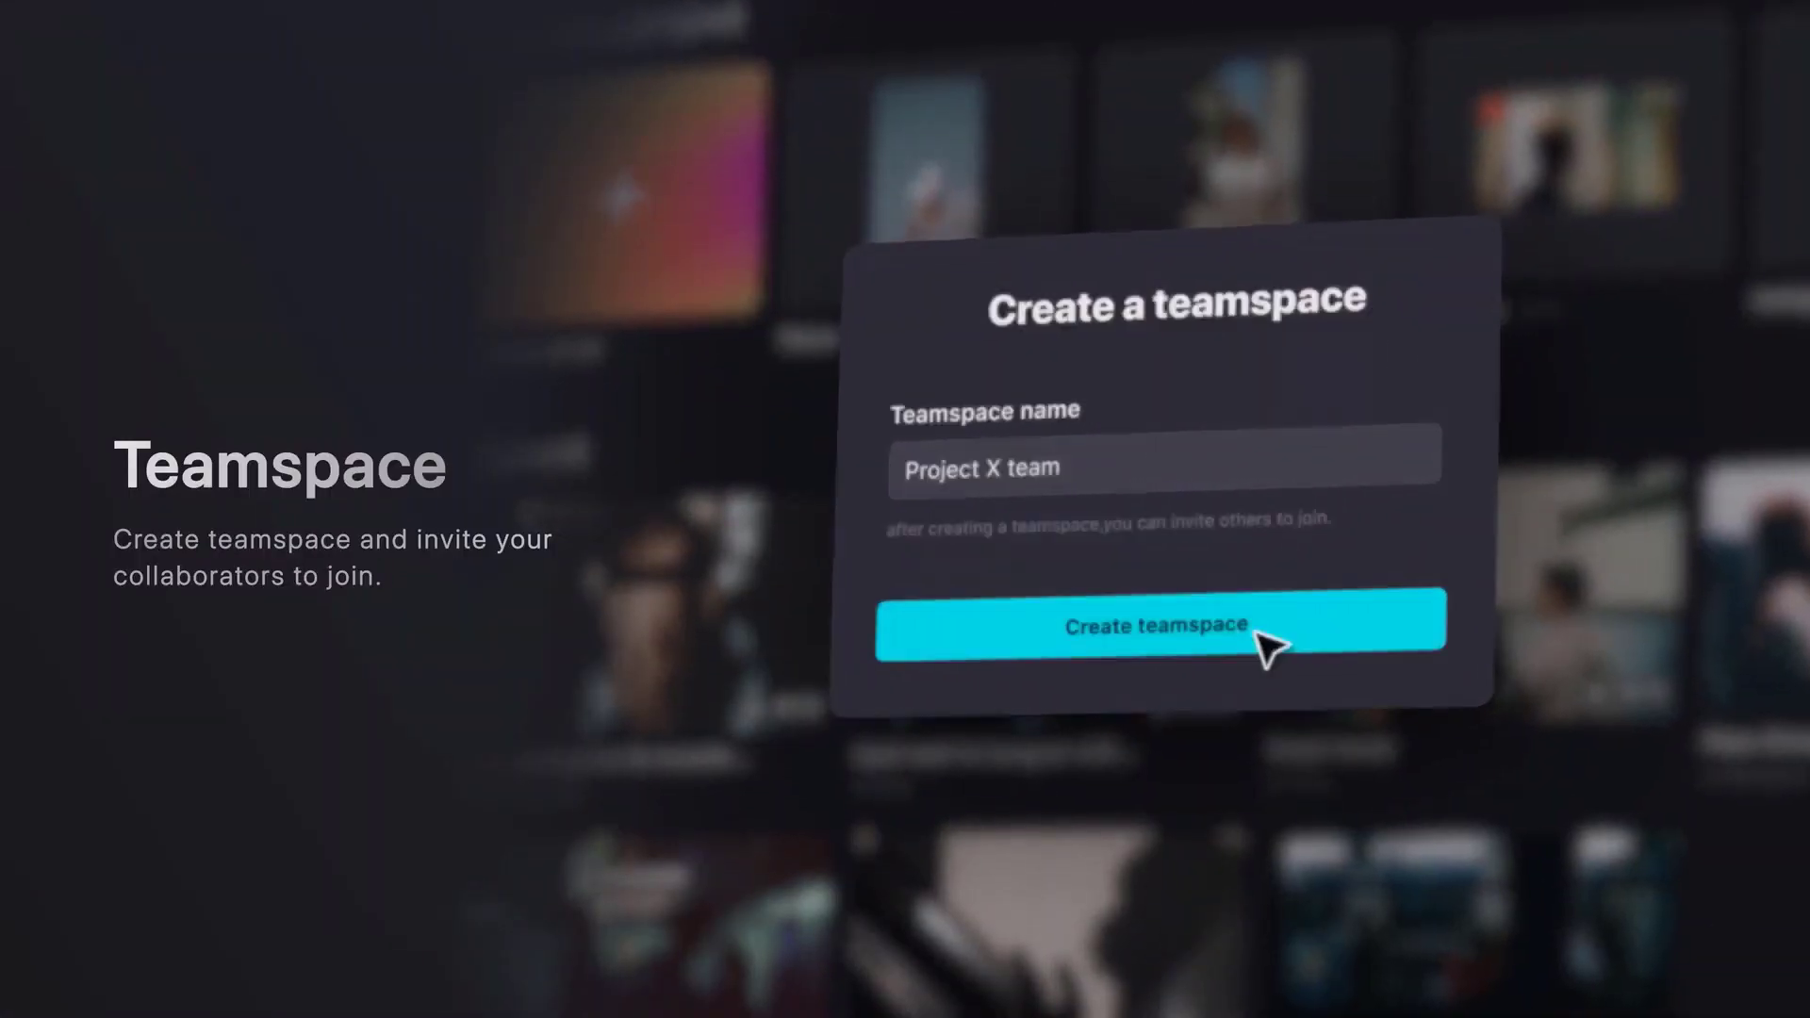
Step: Create the Project X team teamspace, send the collaborator invitations, and open the shared review link
click(1257, 630)
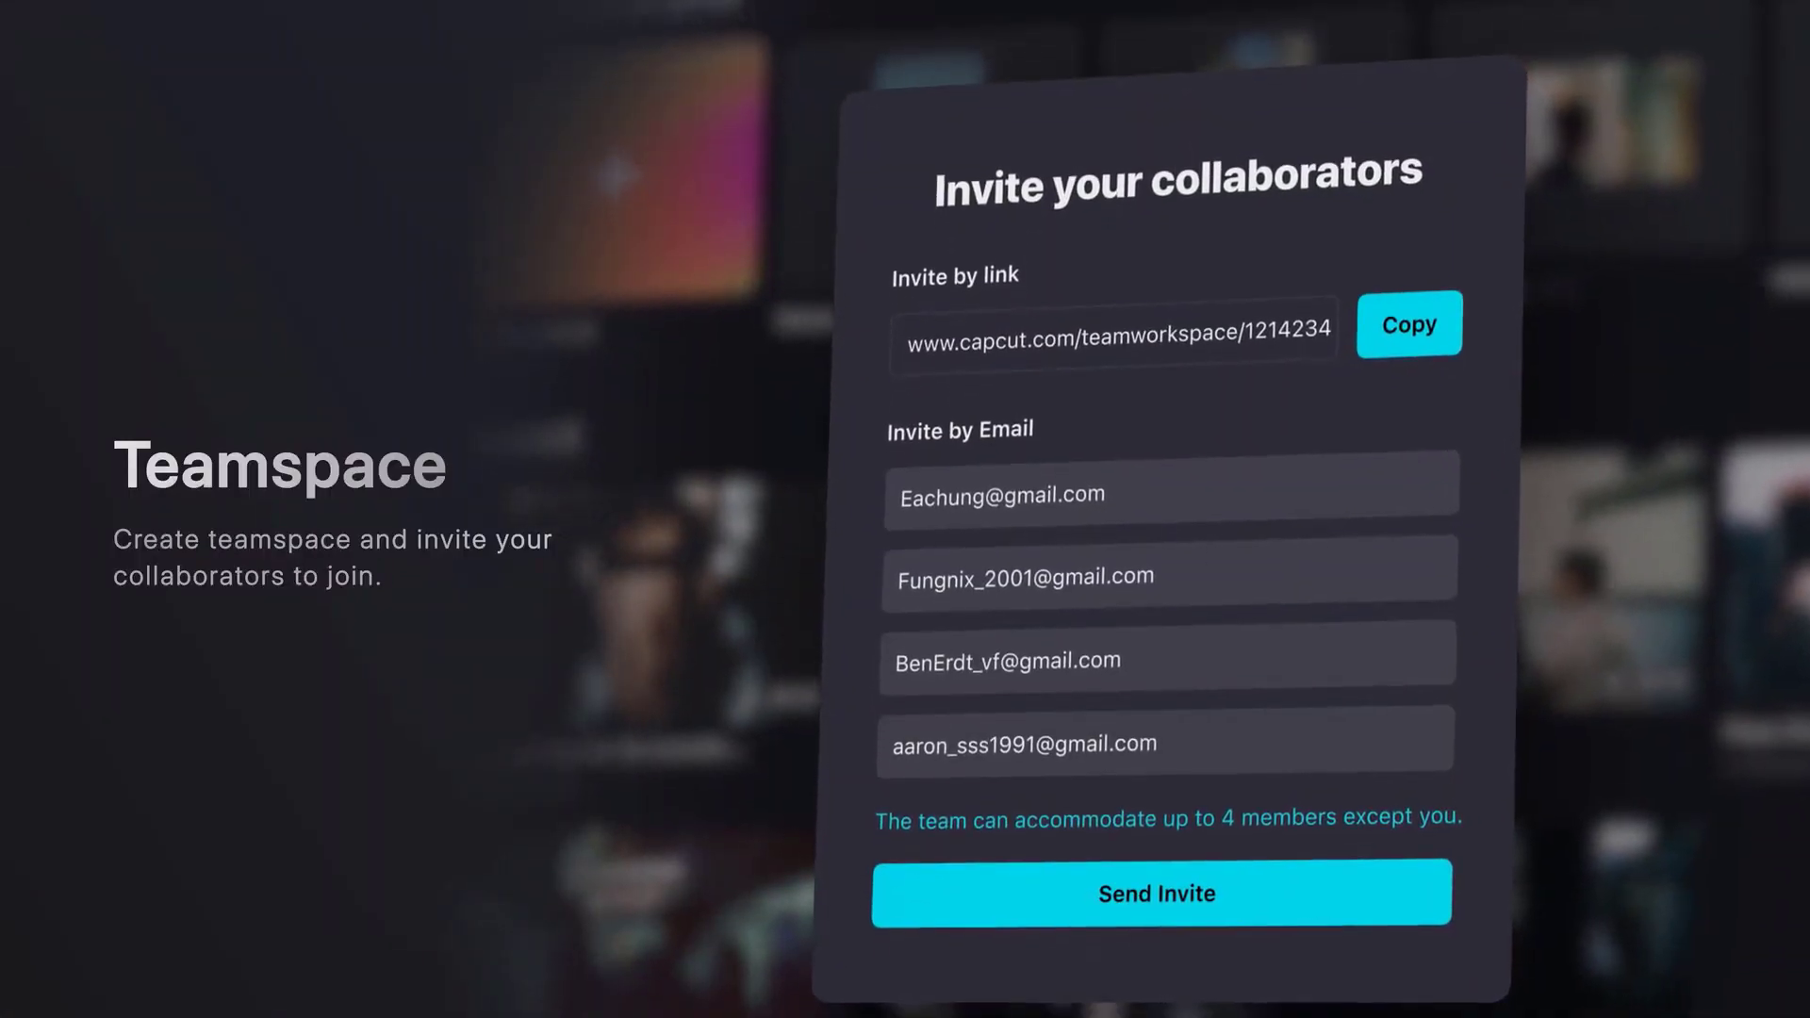
click(1417, 898)
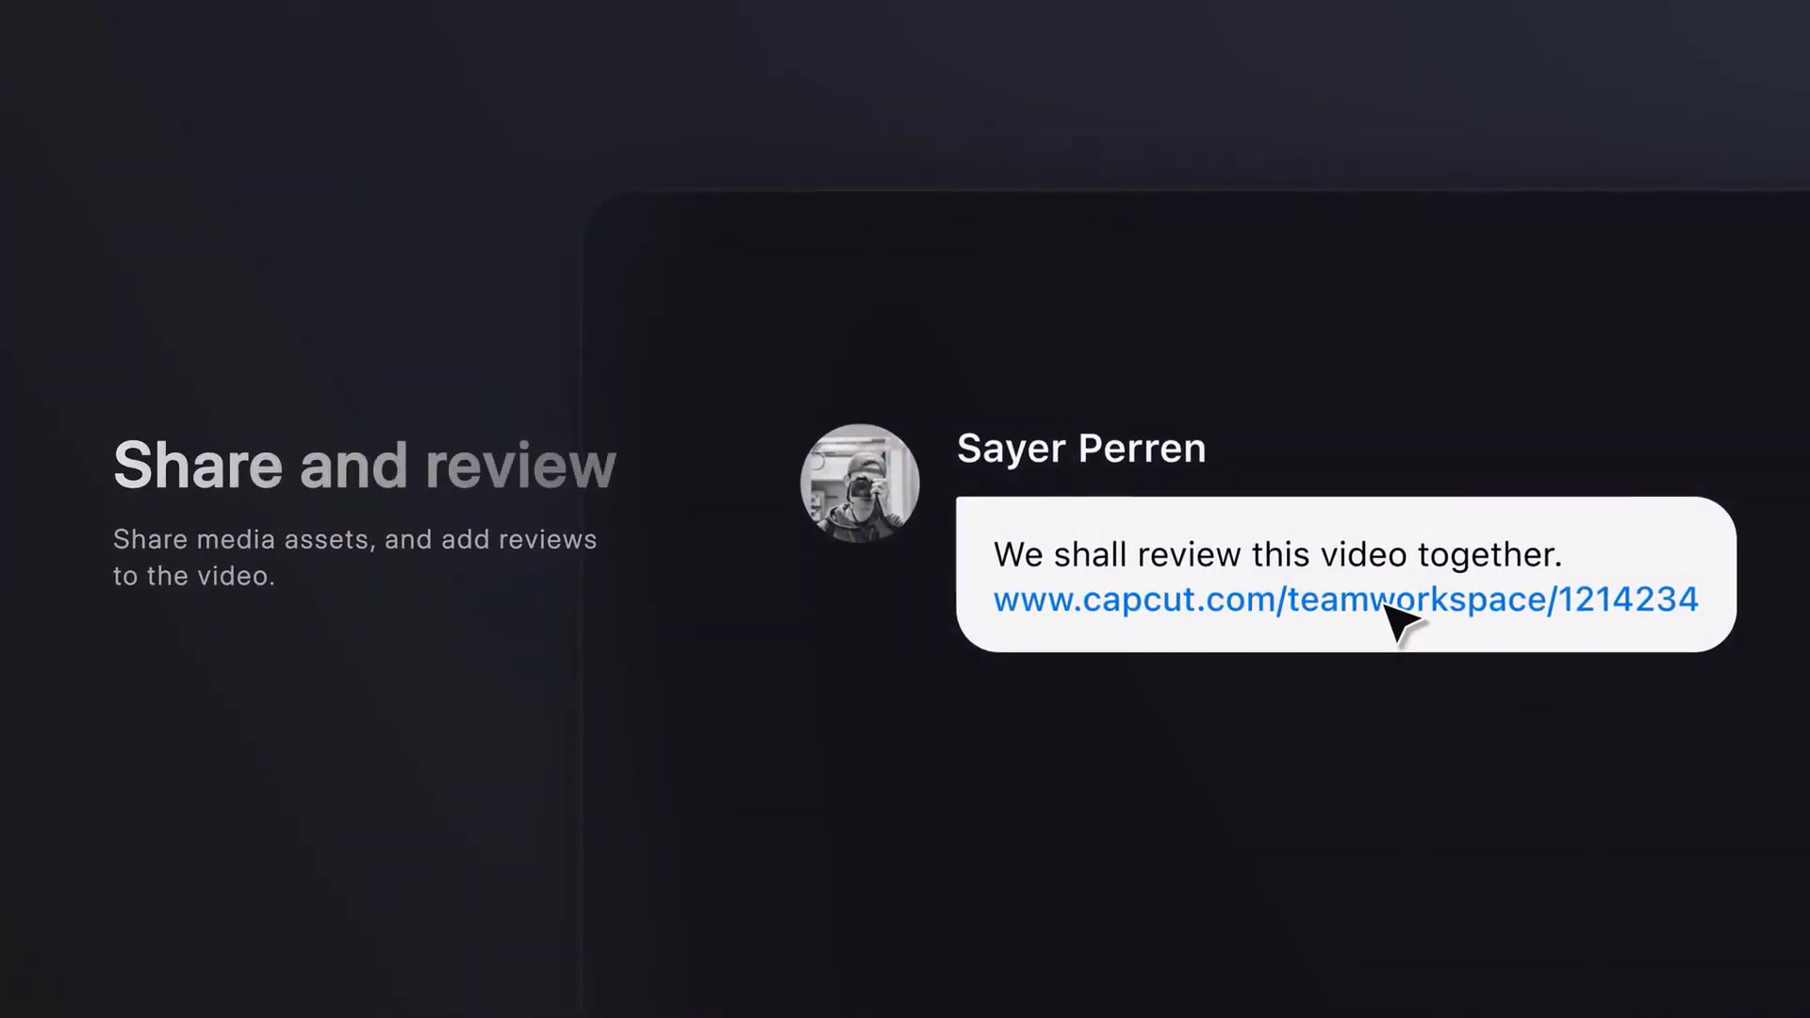
click(1388, 607)
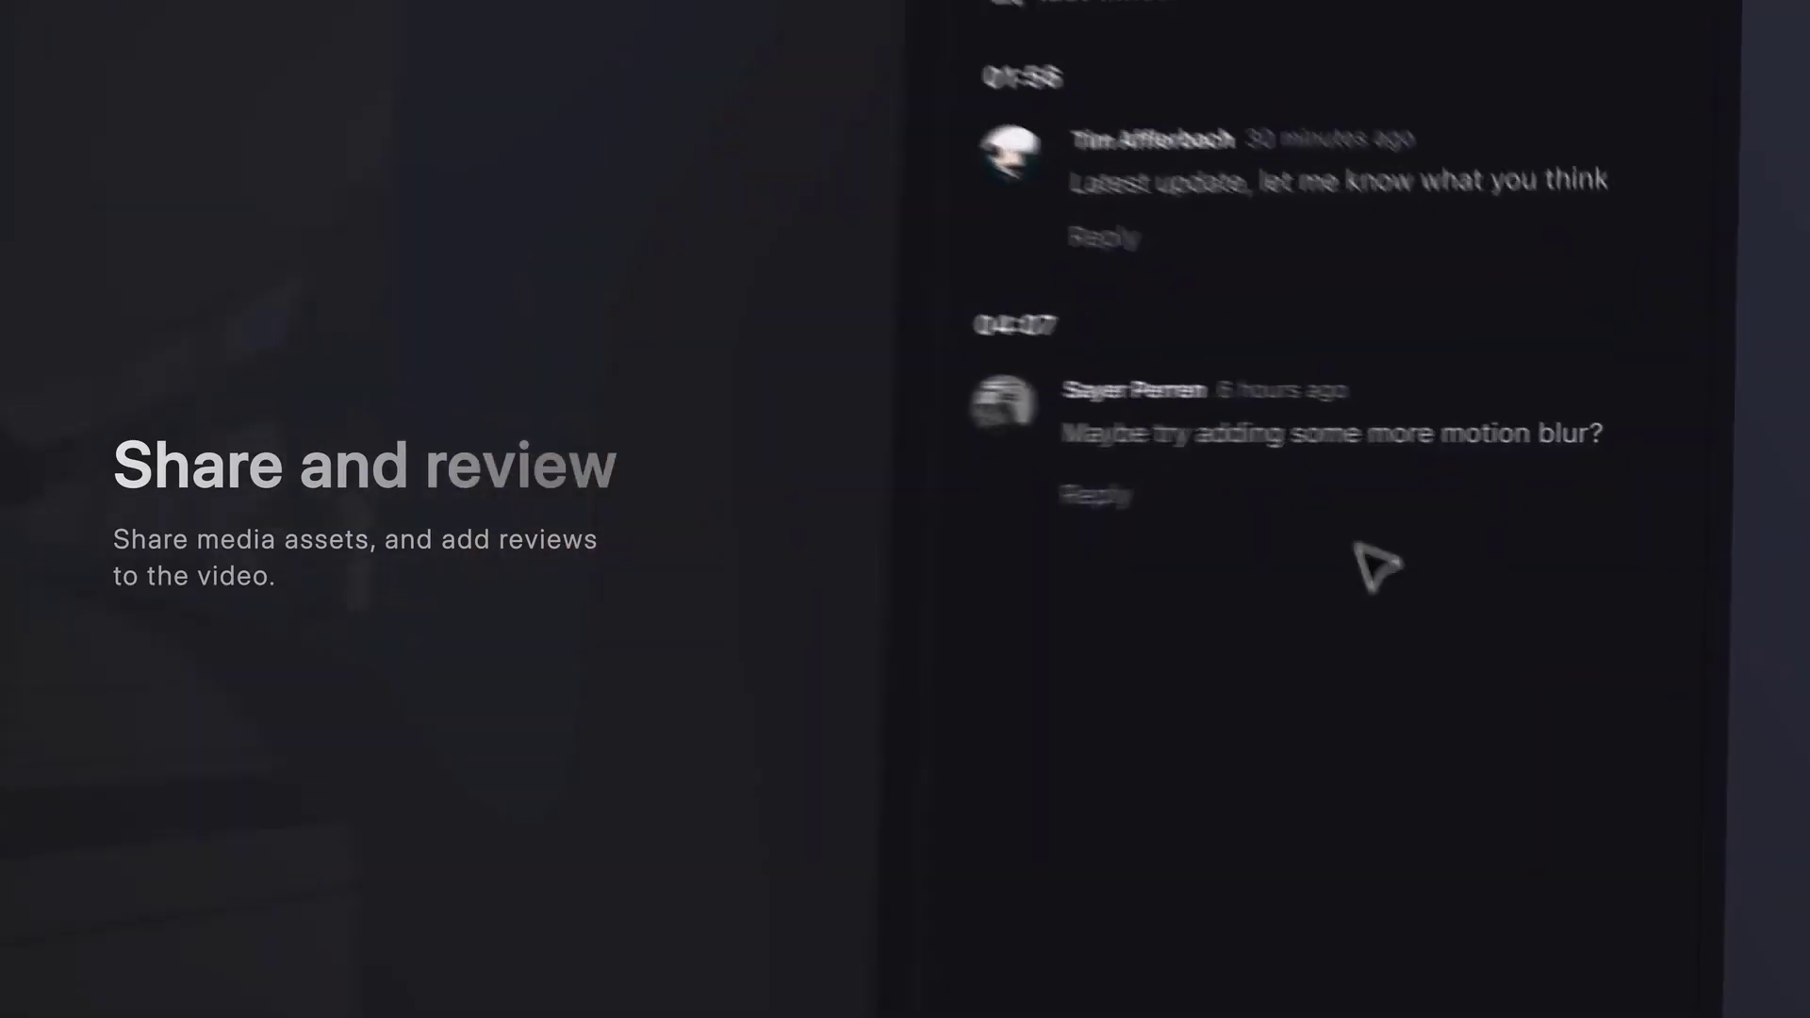